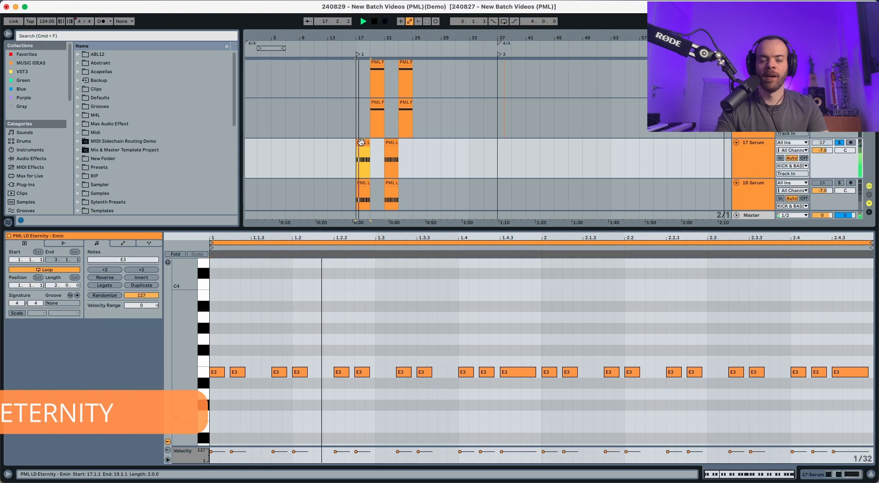
Inspect the 17 Serum track's devices, then reopen its first PML LD Eternity clip and play it soloed.
double_click(748, 168)
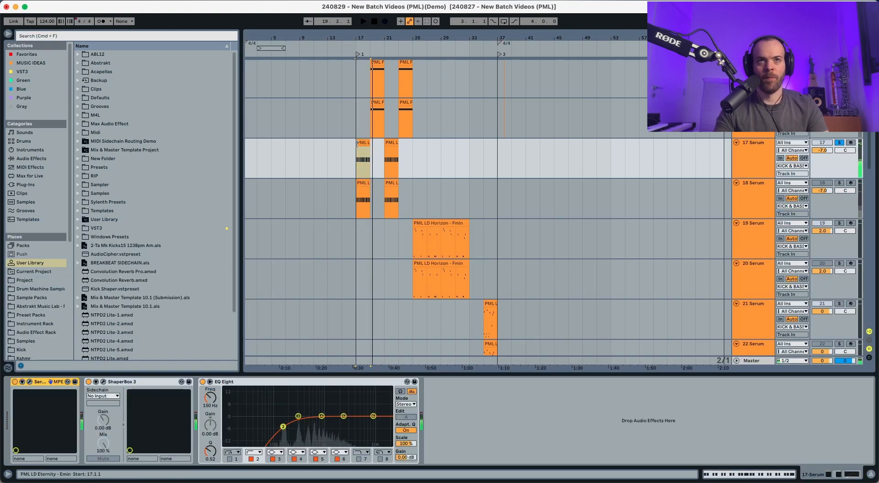
double_click(362, 158)
key(space)
key(space)
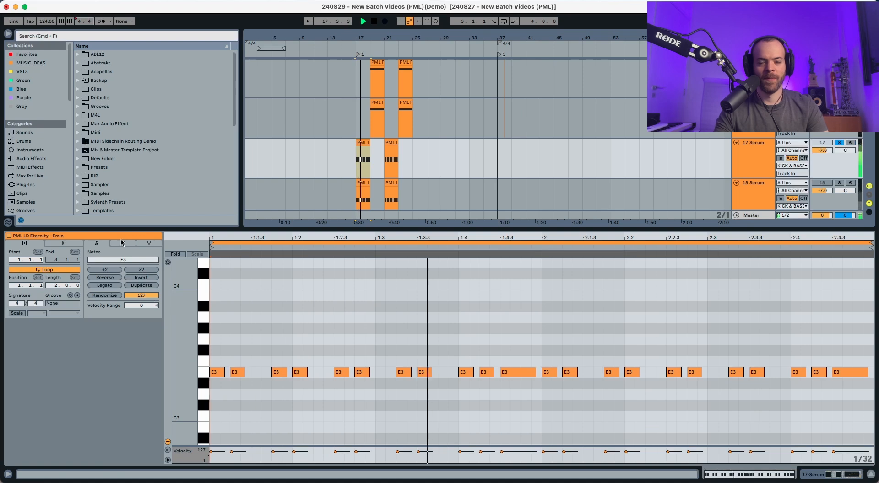
View the Eternity clip's Pitch Bend envelope and play the clip to hear the bends.
click(122, 243)
key(space)
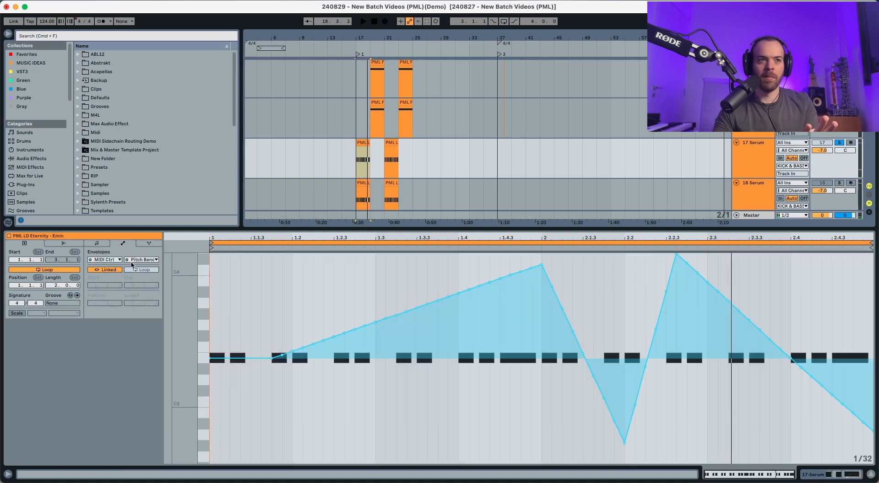
mouse_move(545, 276)
key(space)
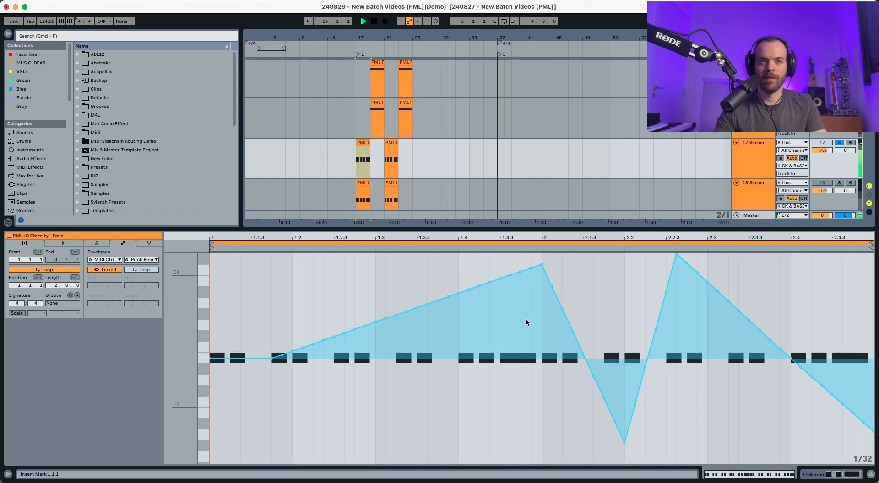
key(space)
Unsolo the 17 Serum track, play the lead with the other tracks, and view the clip's notes.
click(839, 142)
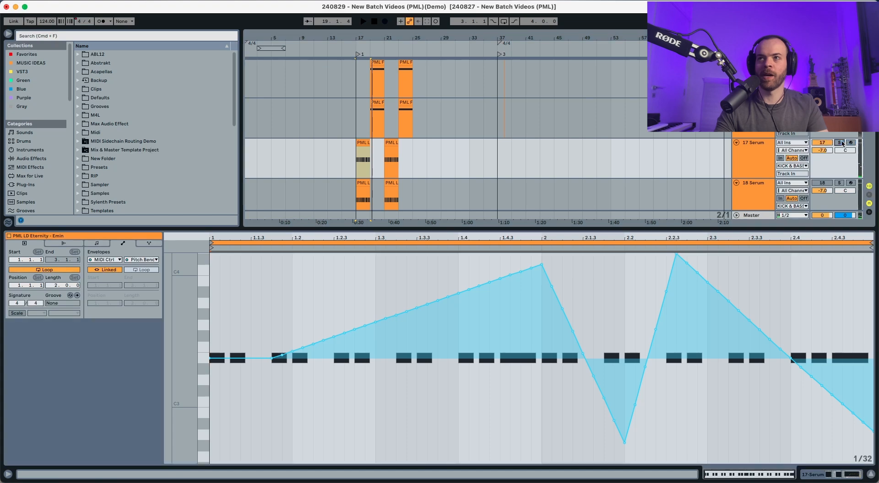
key(space)
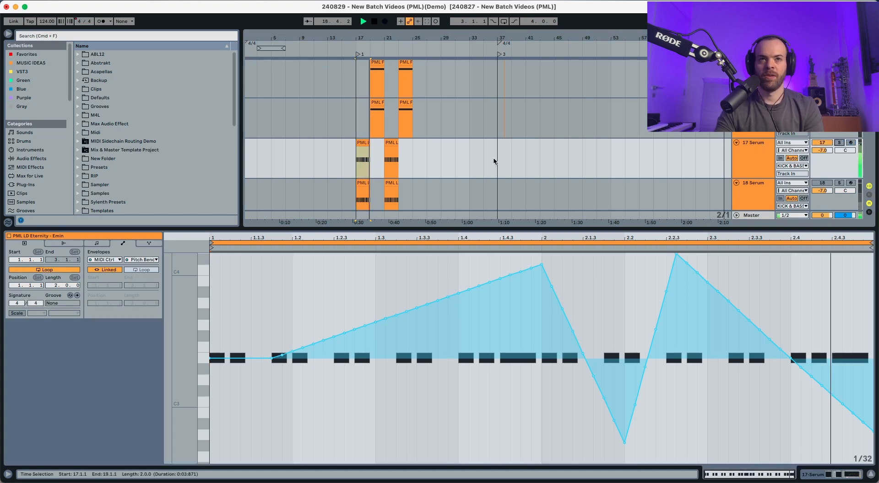
click(99, 244)
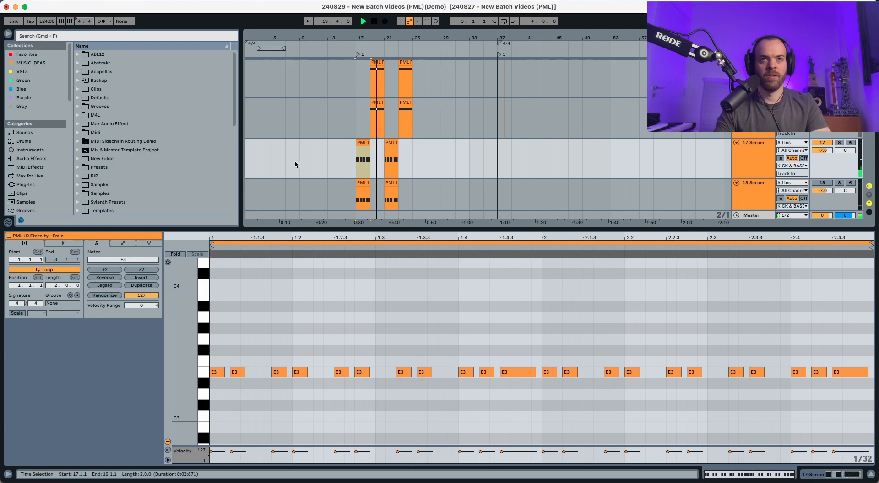
key(space)
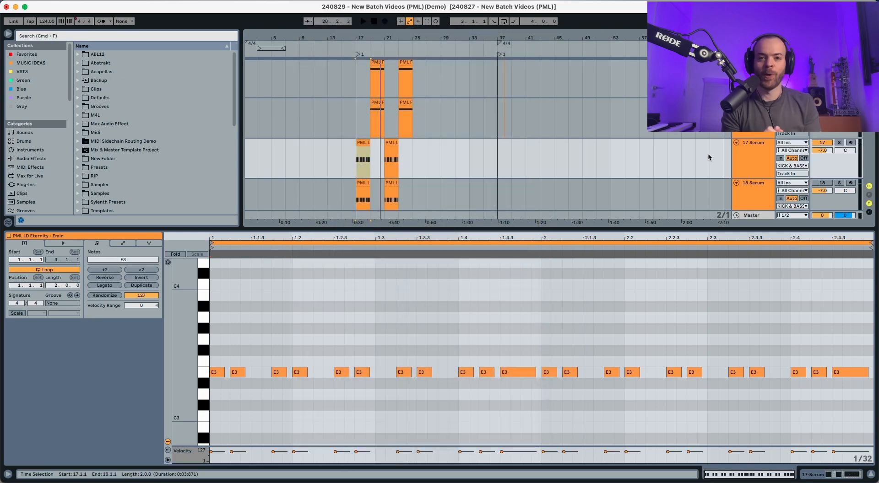
Solo the 18 Serum track and play its first Eternity clip, checking its Pitch Bend envelope and notes.
click(748, 186)
key(s)
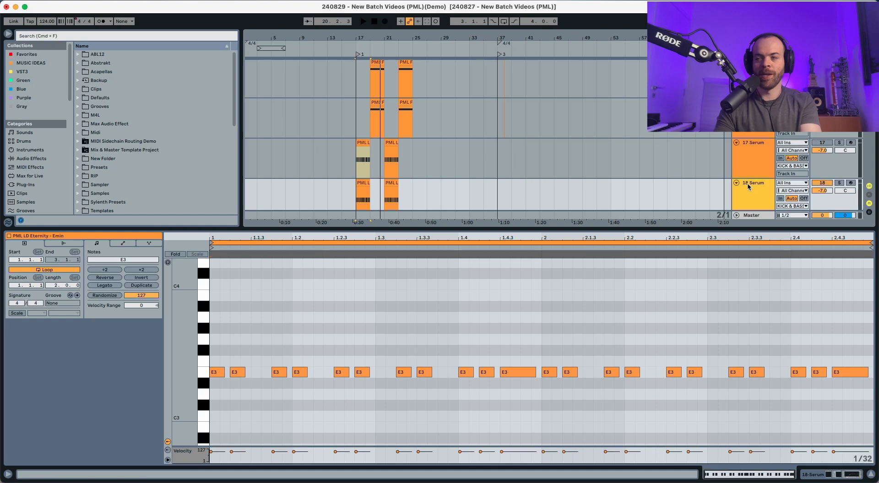
click(822, 183)
click(357, 180)
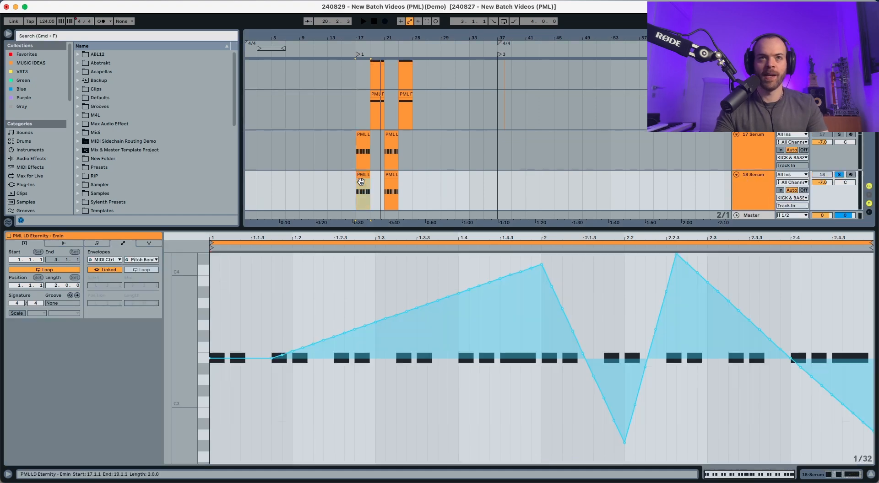
key(space)
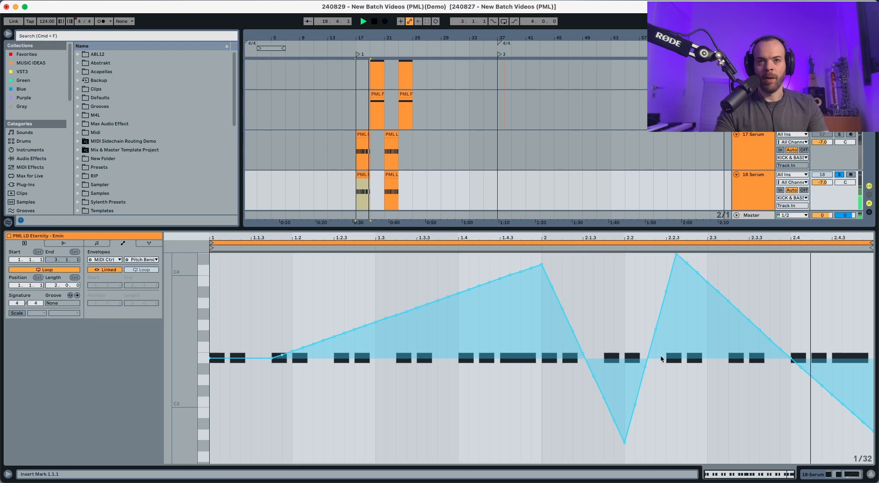
key(space)
click(96, 246)
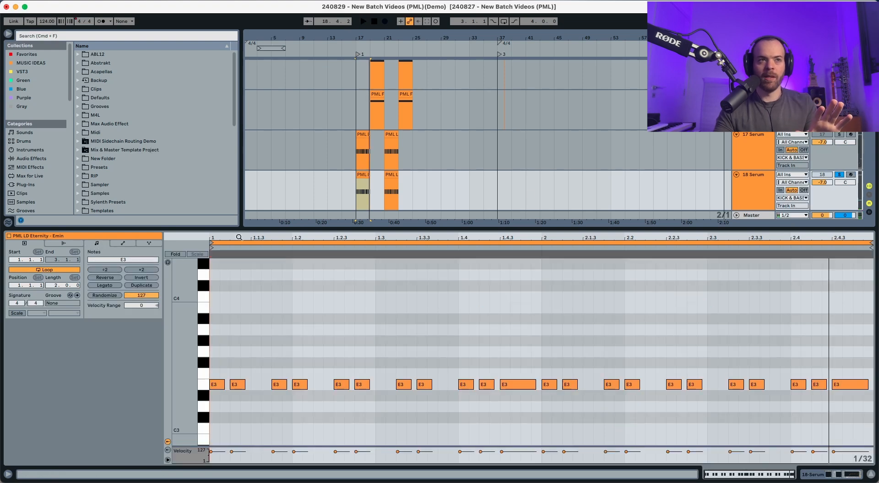
Bypass ShaperBox 3 and EQ Eight on the 18 Serum track, open the Serum plug-in and play its initial sound.
key(shift+Tab)
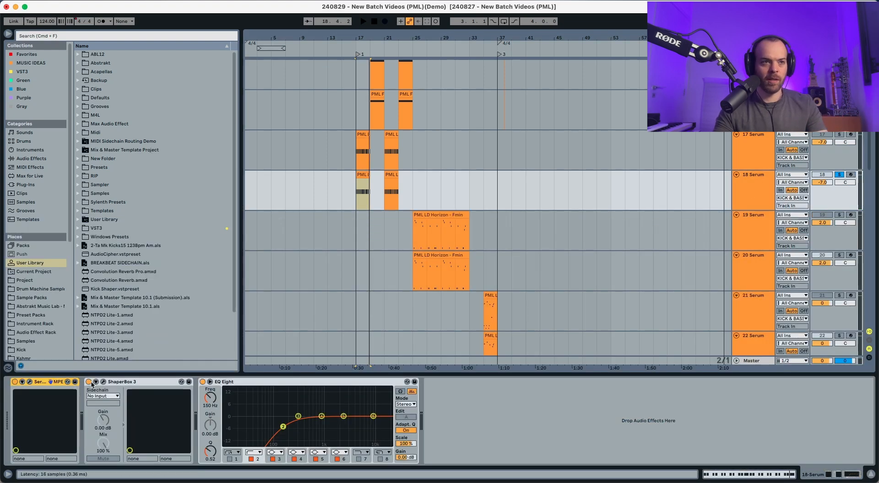
click(202, 382)
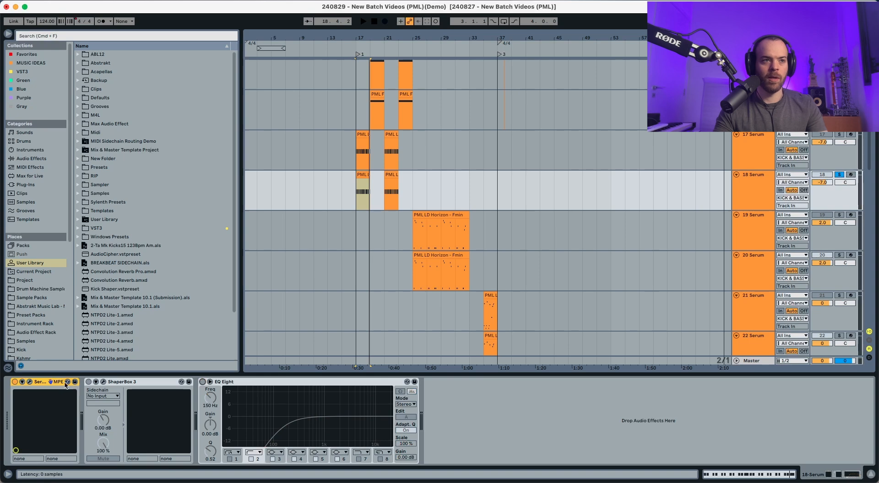
click(29, 381)
key(space)
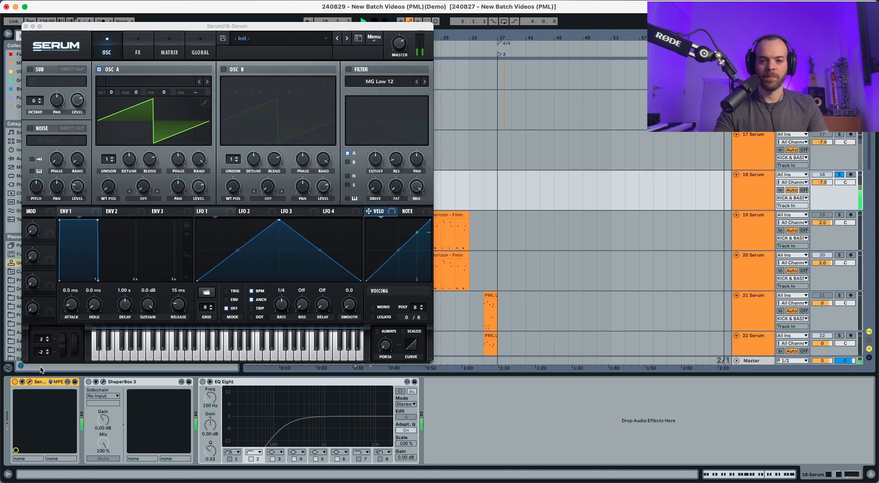
key(space)
Load the Basic_Cjw wavetable from the Analog category into OSC A.
click(146, 82)
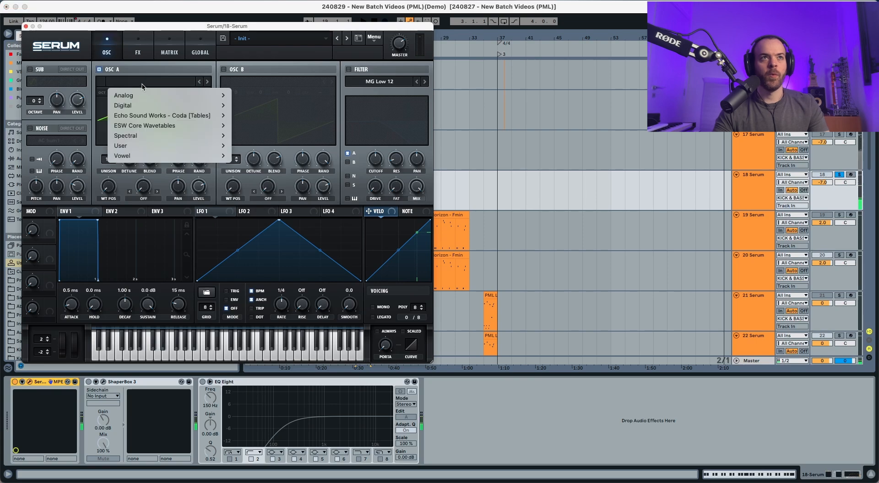
mouse_move(140, 95)
click(250, 121)
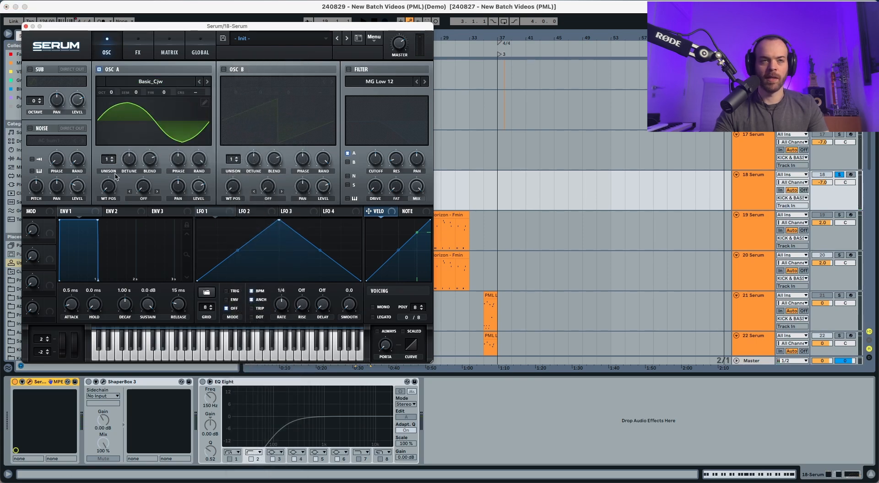
Set OSC A's octave to -1 and move its wavetable position to the saw shape while the clip plays.
key(space)
drag(111, 92, 109, 105)
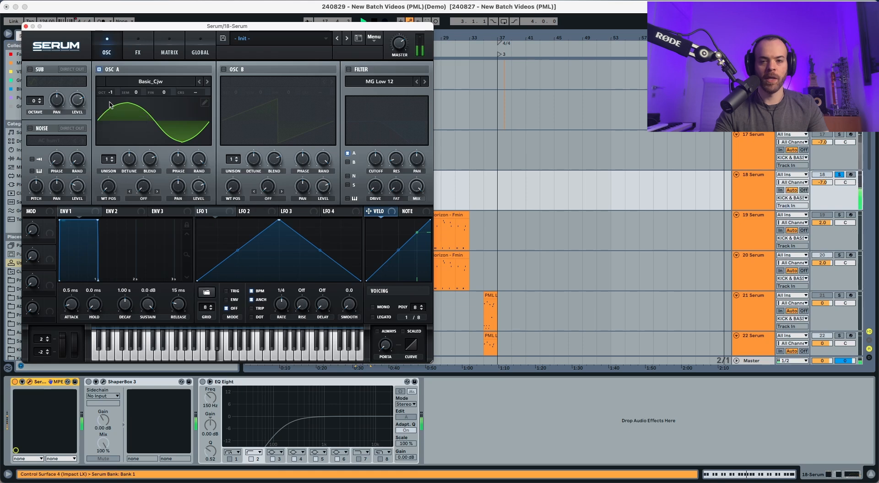
drag(110, 193, 110, 176)
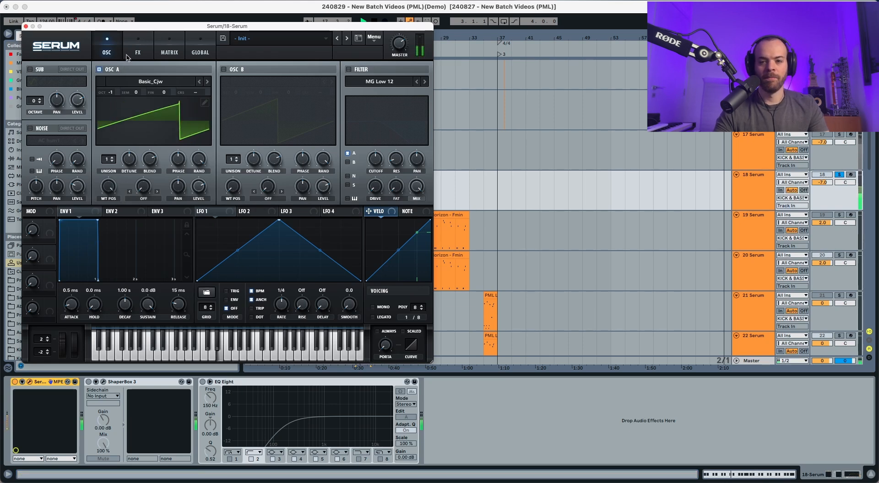
key(space)
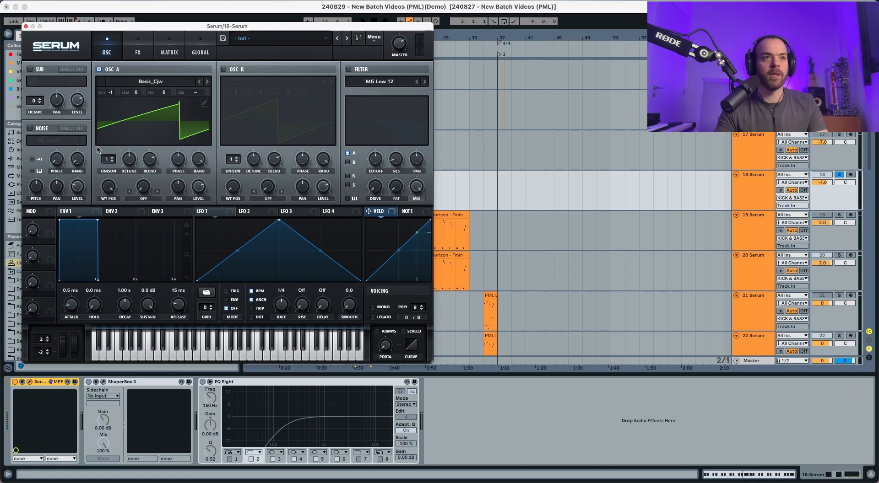
Set OSC A's unison to 7 voices and lower its detune, playing the clip to compare.
drag(106, 159, 107, 118)
key(space)
key(space)
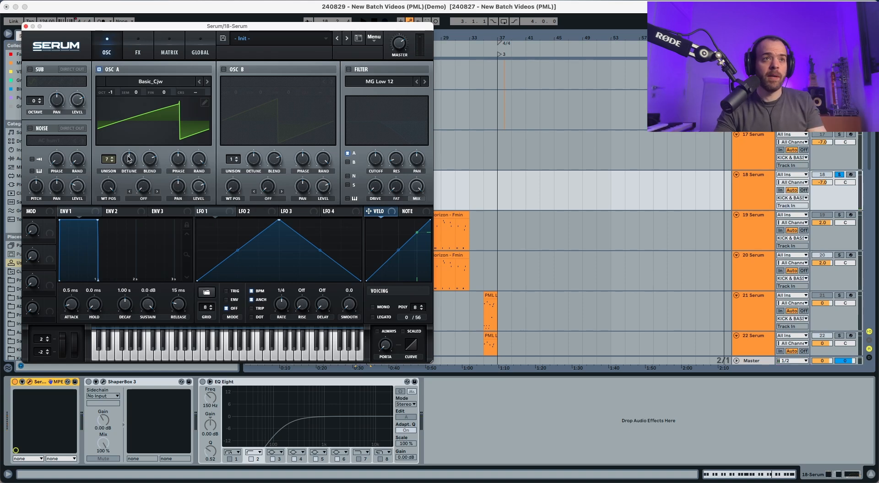
drag(129, 159, 128, 163)
key(space)
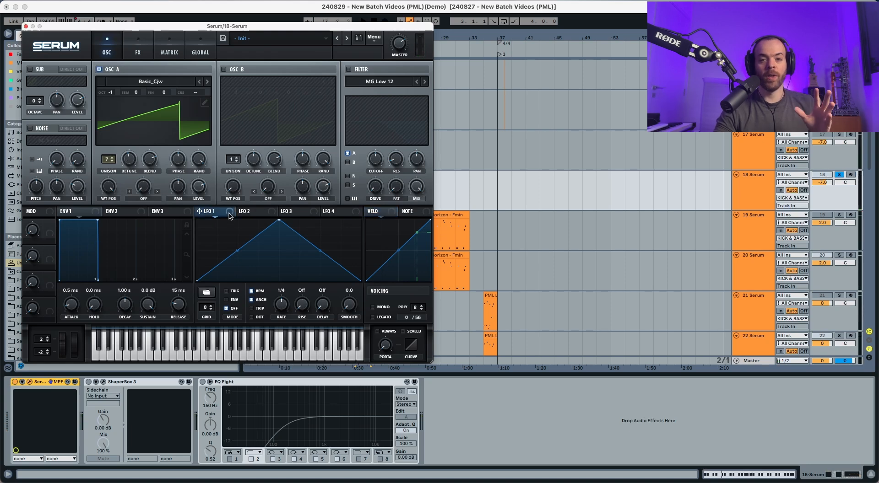
Assign LFO 1 to OSC A's detune and raise the modulation amount to 54, listening to the effect.
drag(200, 211, 122, 170)
key(space)
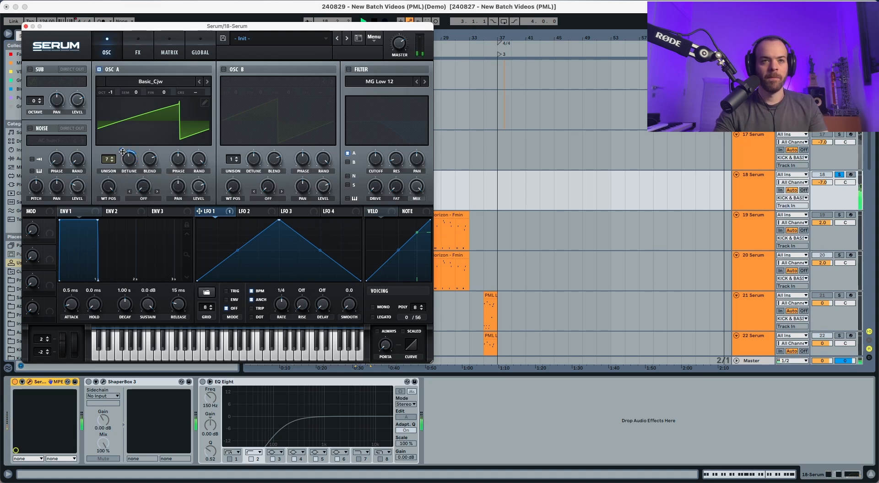
key(space)
drag(122, 150, 123, 136)
key(space)
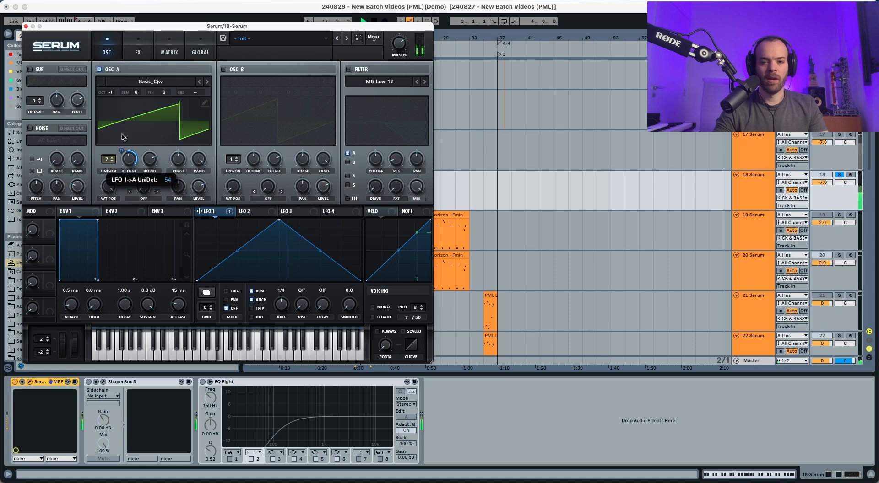
key(space)
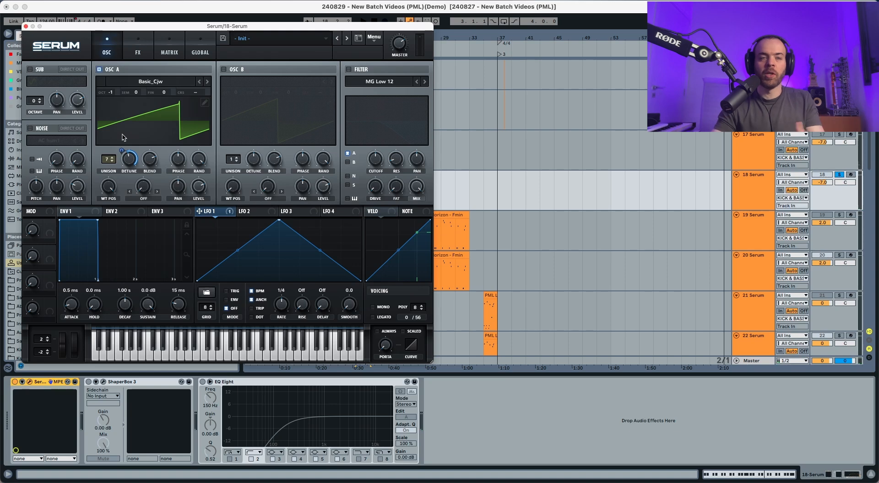
Reduce LFO 1's modulation of OSC A's detune to a small amount and set the LFO rate to 2 bar.
drag(121, 153, 120, 168)
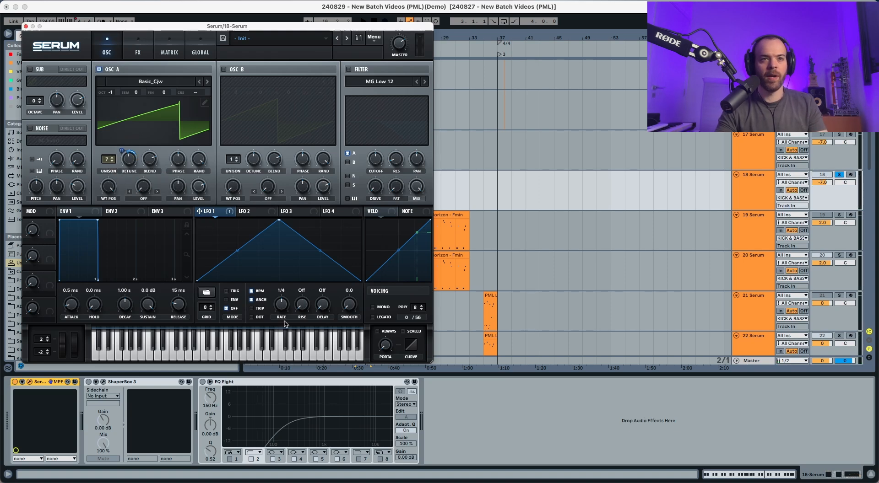
drag(277, 305, 276, 322)
key(space)
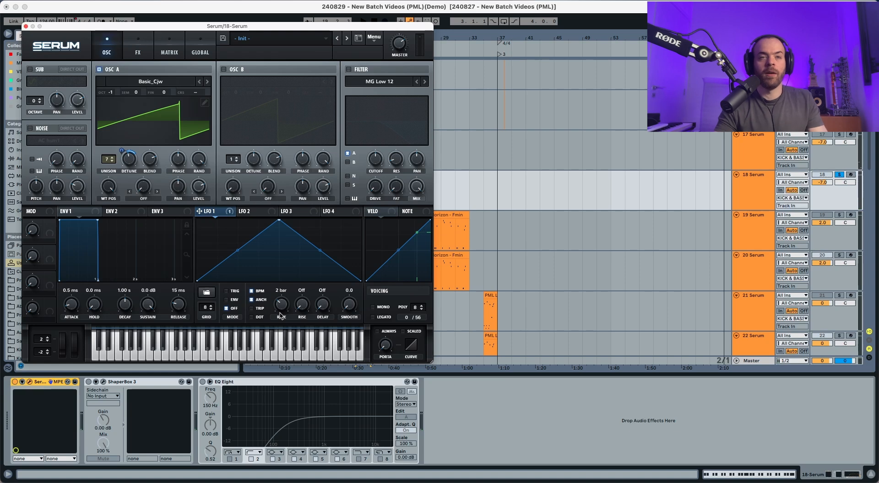
Enable the filter for OSC A with the MG Low 24 type and open its cutoff almost fully, checking by playback.
click(348, 70)
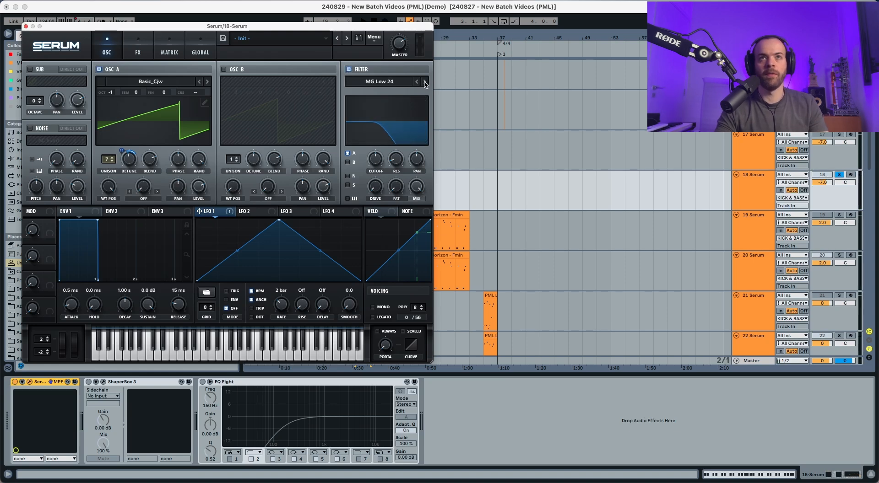
key(space)
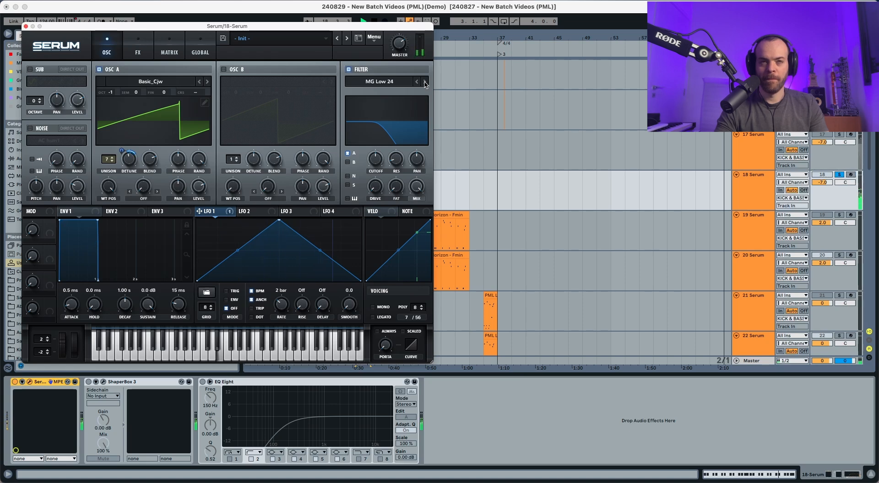
key(space)
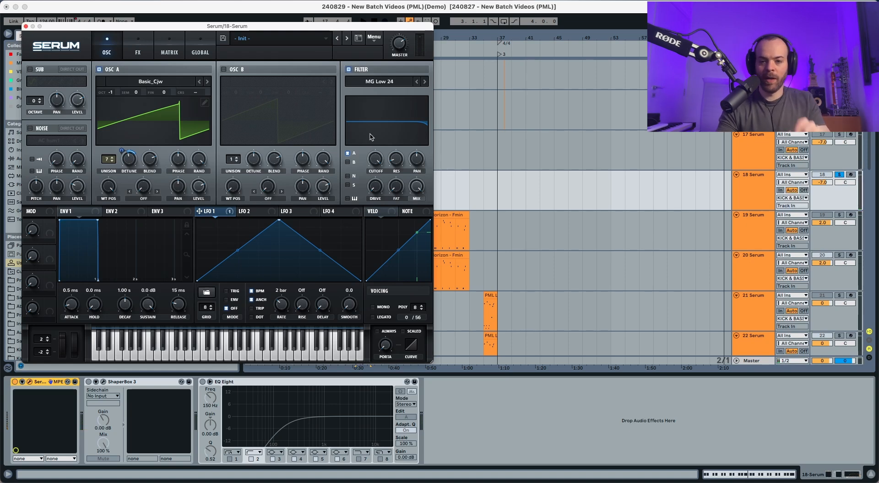
key(space)
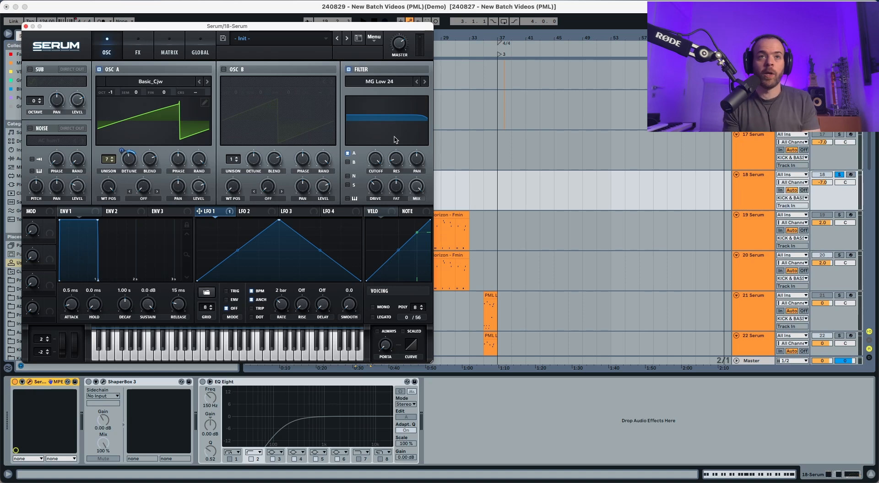
key(space)
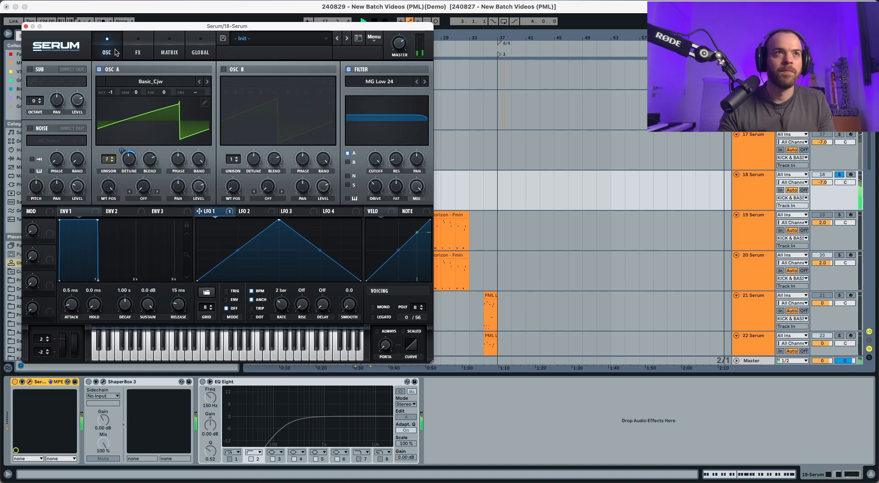
key(space)
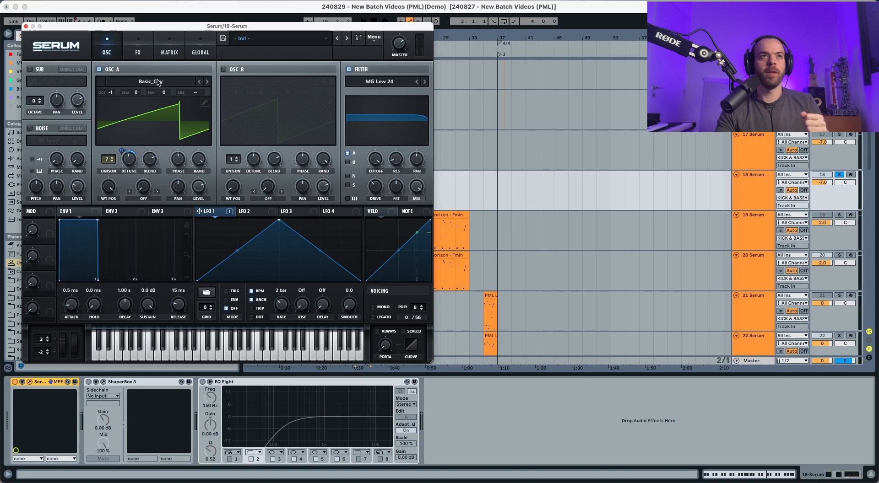
Enable Serum's Hyper/Dimension effect and lower the Hyper mix while the clip plays.
click(138, 49)
click(33, 72)
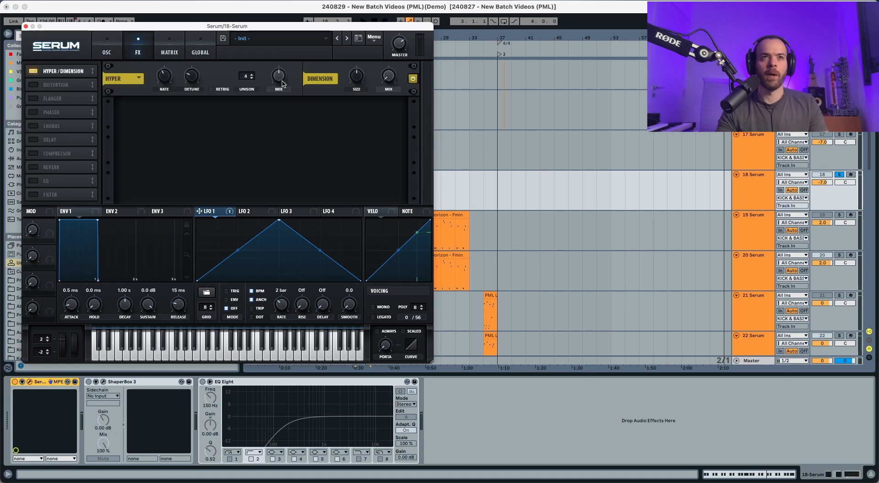
mouse_move(283, 80)
key(space)
drag(282, 79, 276, 119)
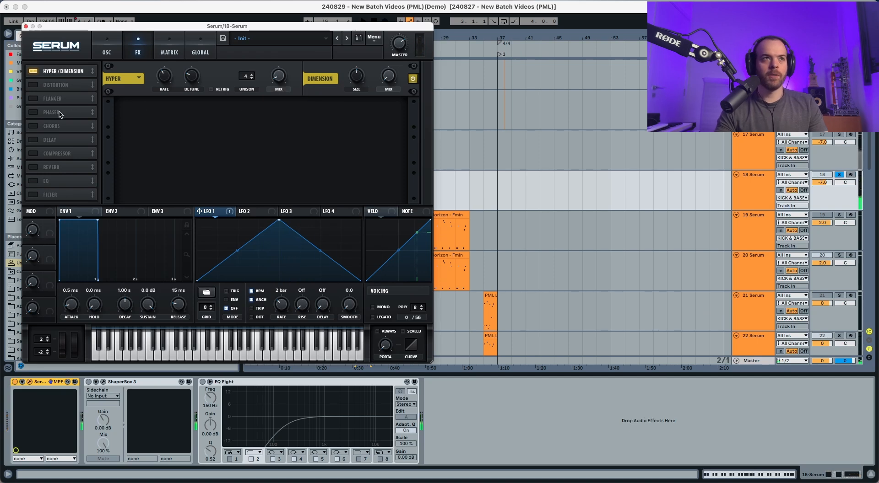
Move the EQ effect directly after Hyper/Dimension, enable it and switch its low band to a peak shape.
drag(44, 181, 35, 86)
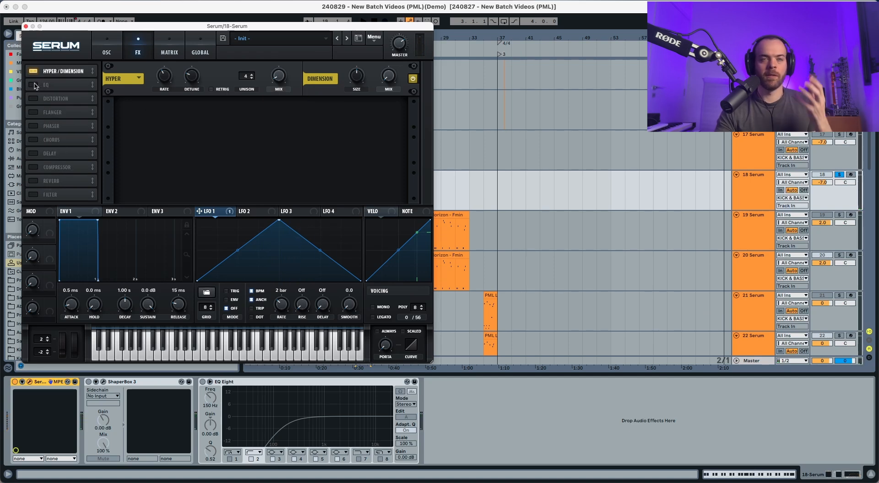
click(34, 85)
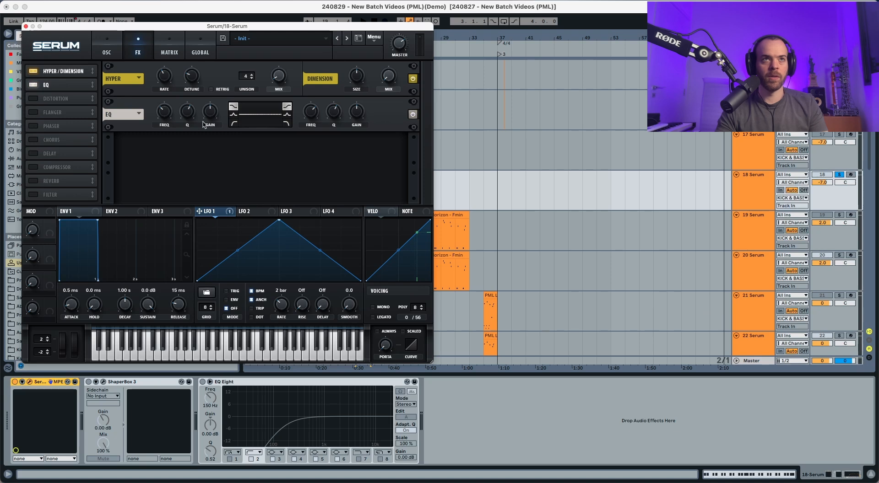
click(232, 115)
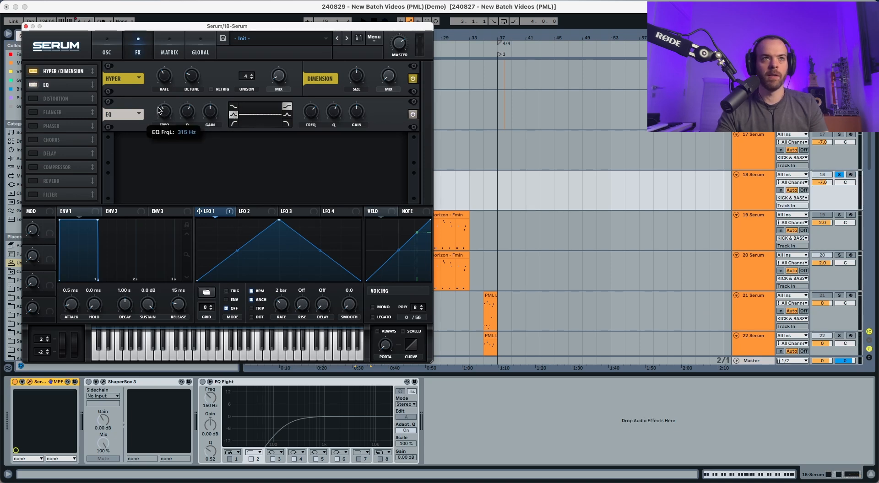
Boost the EQ low band's gain and lower its Q to about 37% while auditioning the sound.
key(space)
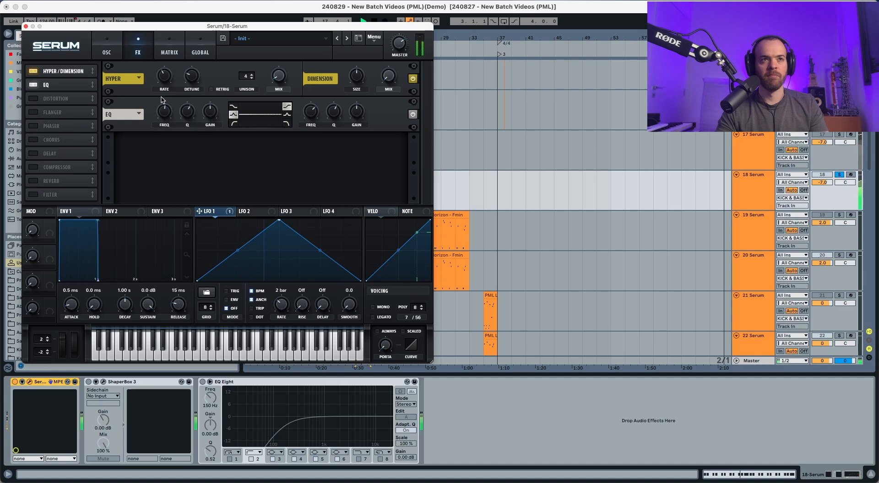
mouse_move(211, 115)
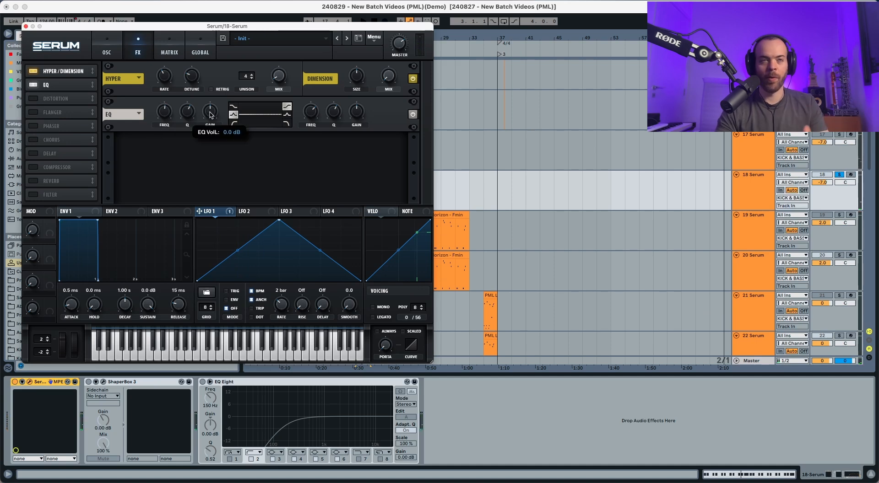
drag(210, 105, 212, 92)
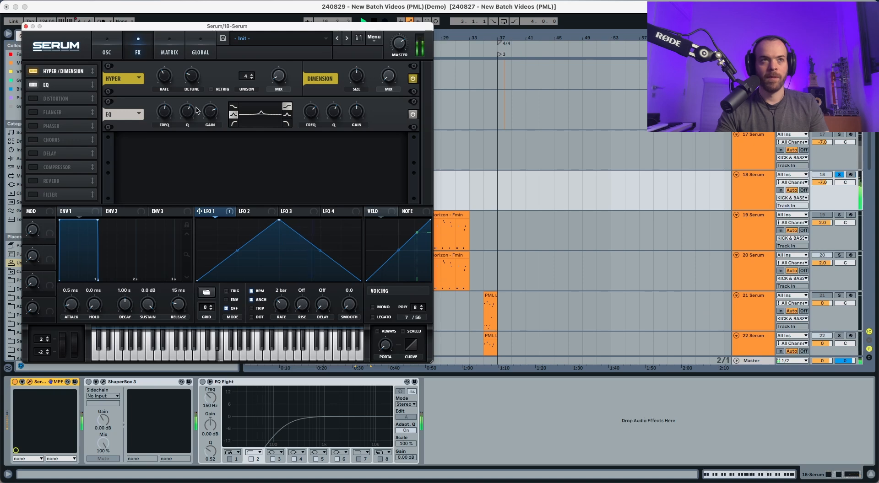
mouse_move(188, 125)
drag(188, 125, 188, 134)
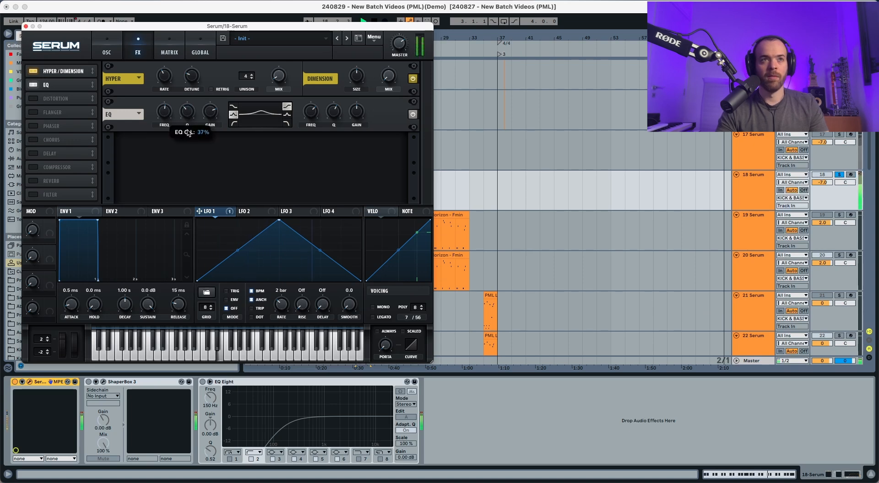
key(space)
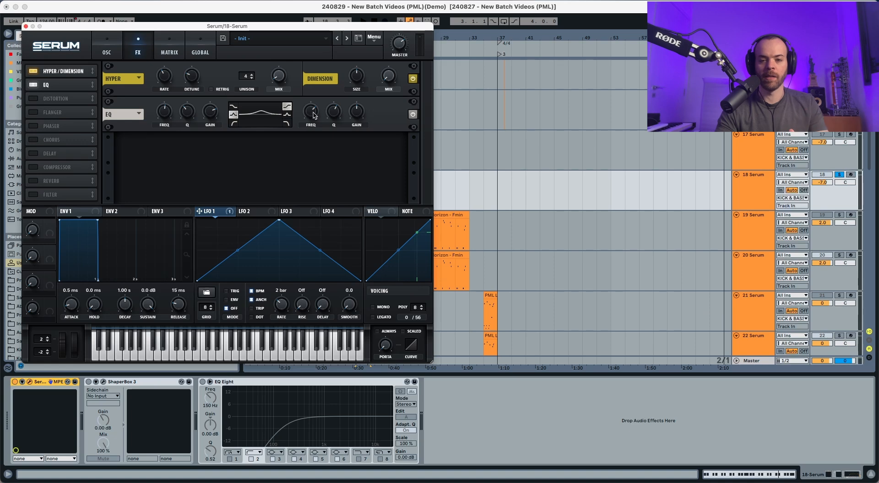
Raise the EQ high shelf's gain slightly during playback.
mouse_move(358, 117)
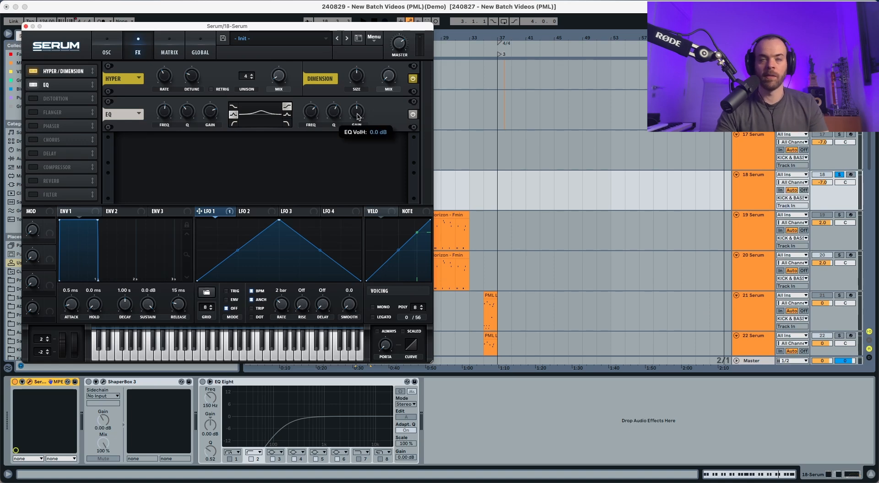
key(space)
drag(358, 112, 358, 110)
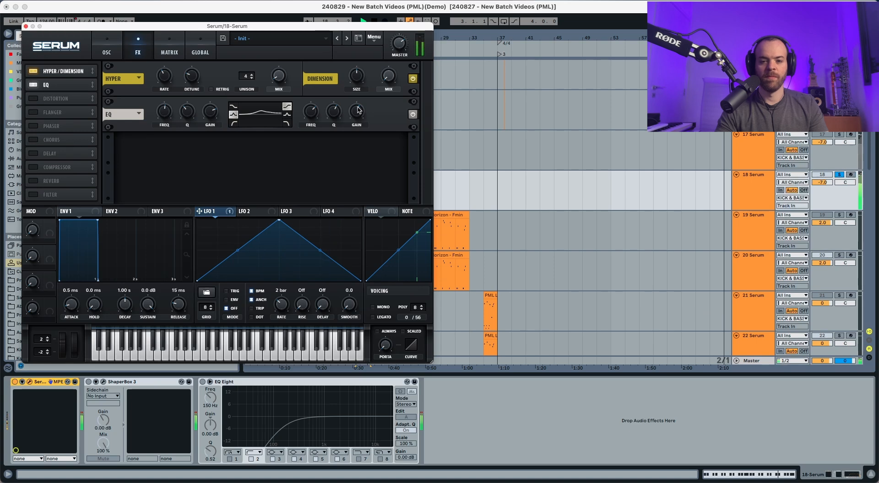
key(space)
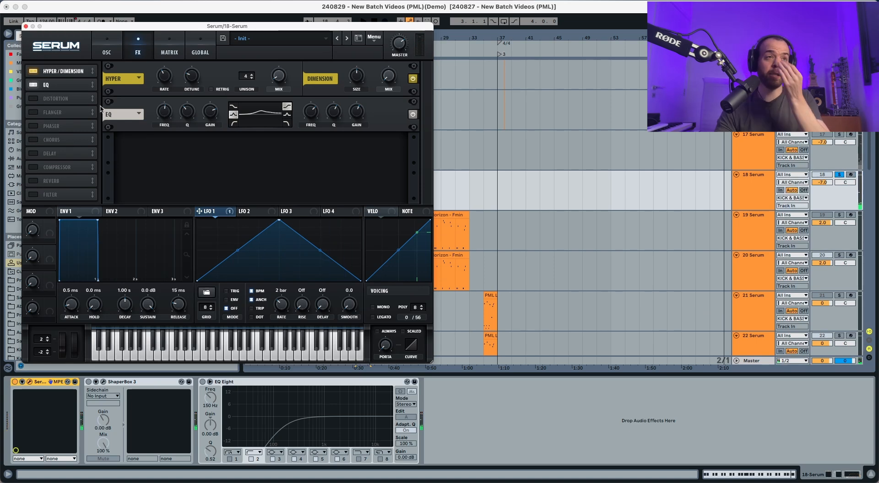
Enable the Distortion effect in Tube mode, raise its drive and reduce its mix while listening.
click(32, 100)
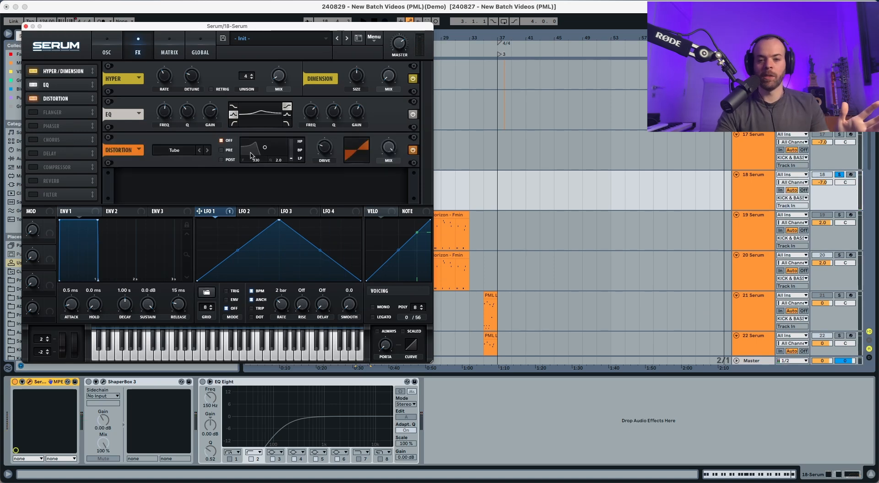
key(space)
drag(324, 151, 333, 109)
key(space)
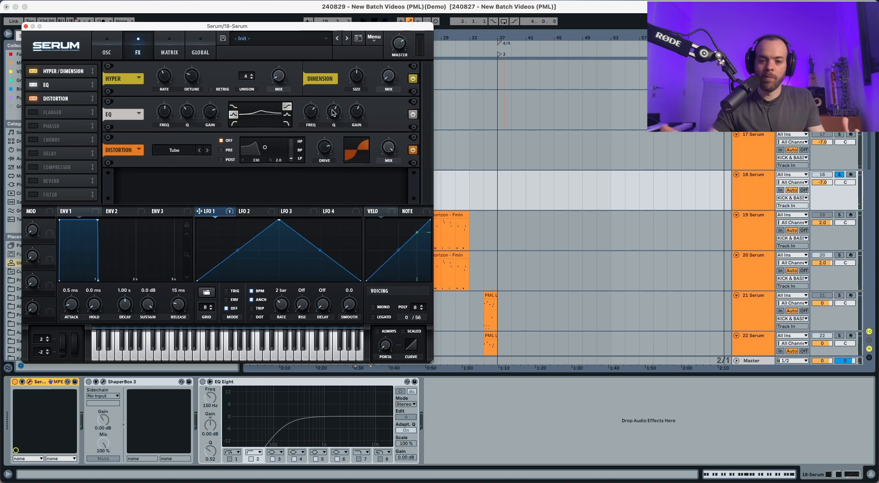
mouse_move(387, 149)
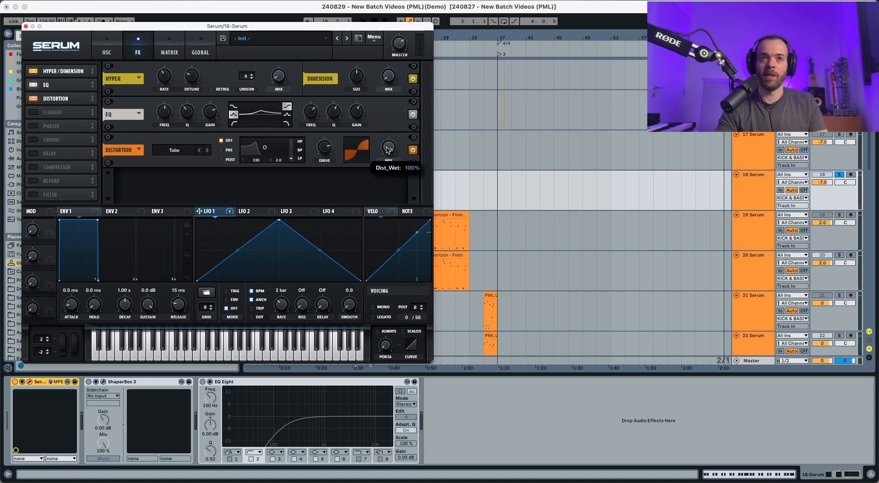
key(space)
drag(388, 181, 385, 198)
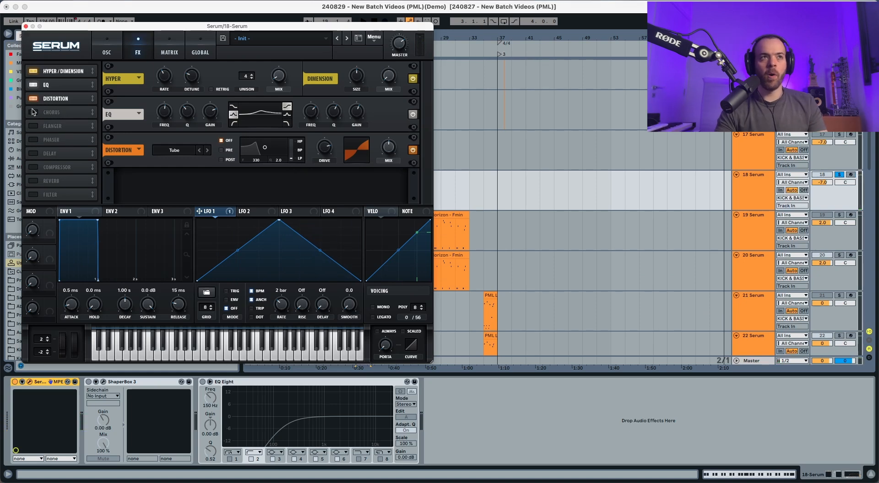
Place the Chorus effect directly after Distortion, enable it and audition the result.
click(32, 139)
key(space)
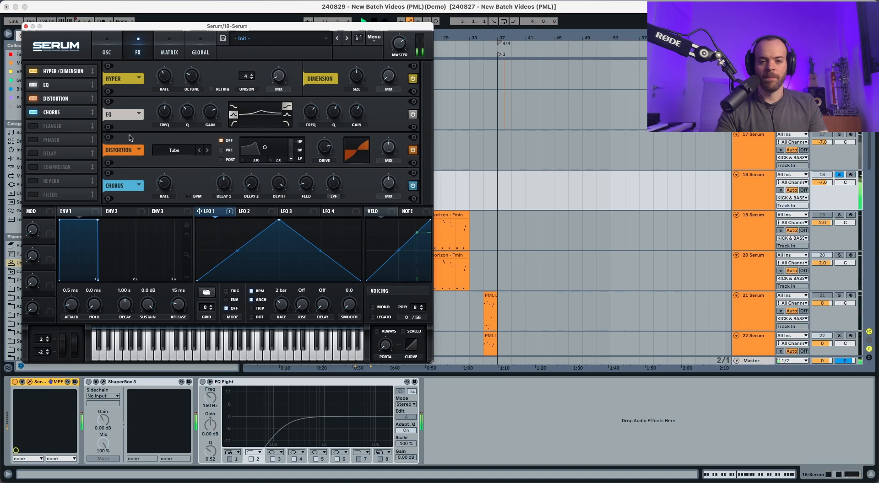
key(space)
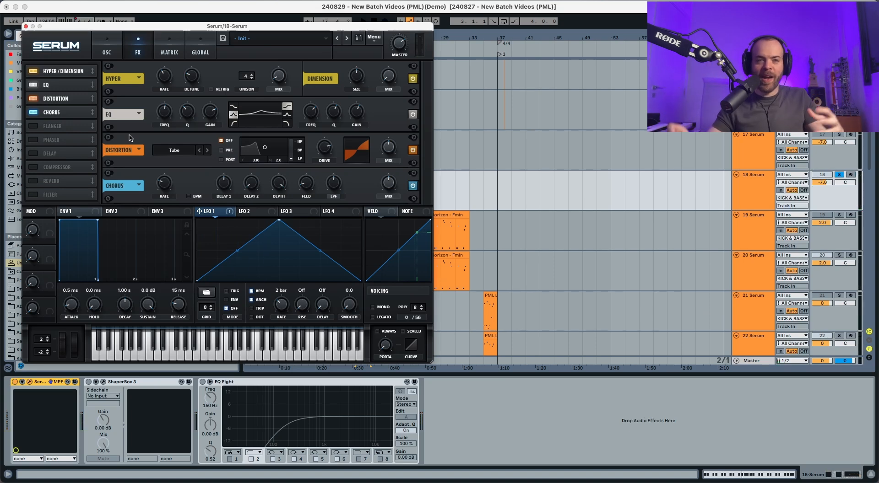
Raise the Chorus low-pass filter frequency slightly and lower the Chorus mix while the clip plays.
mouse_move(329, 185)
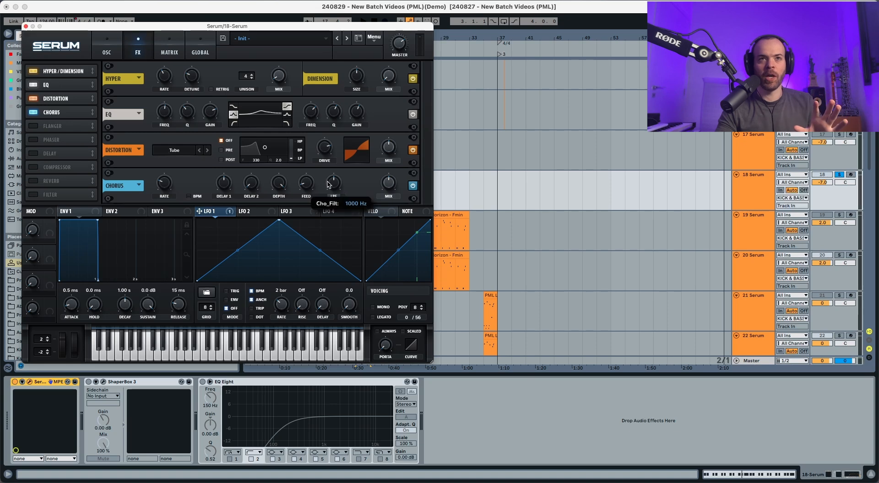
scroll(328, 185, up, 1)
key(space)
drag(328, 179, 330, 174)
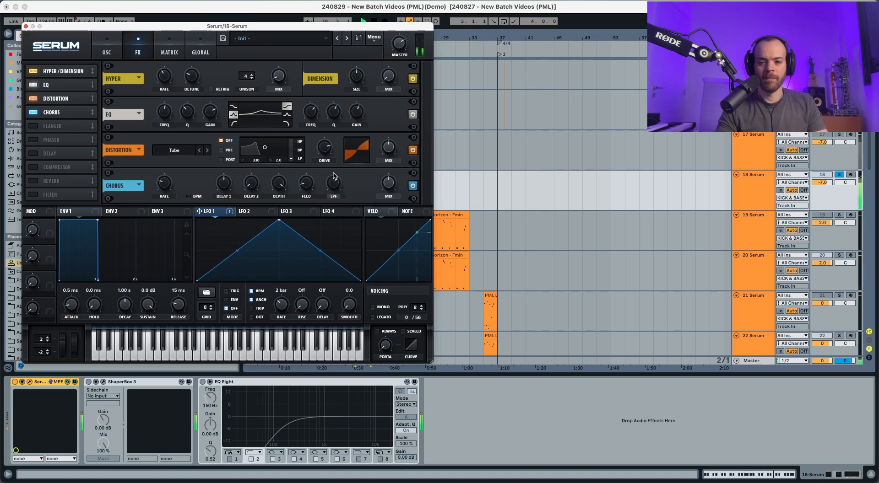
key(space)
mouse_move(389, 192)
key(space)
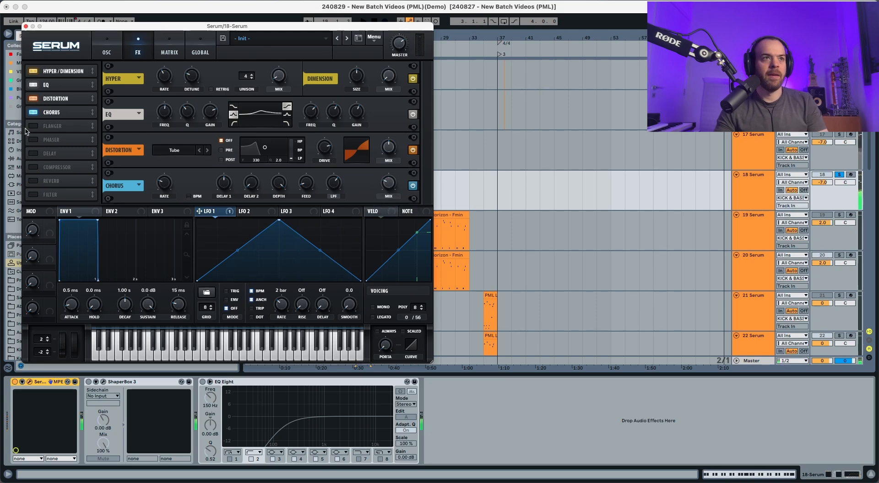
Enable the FX filter directly after Chorus with the Flg + type and lower its cutoff during playback.
click(42, 197)
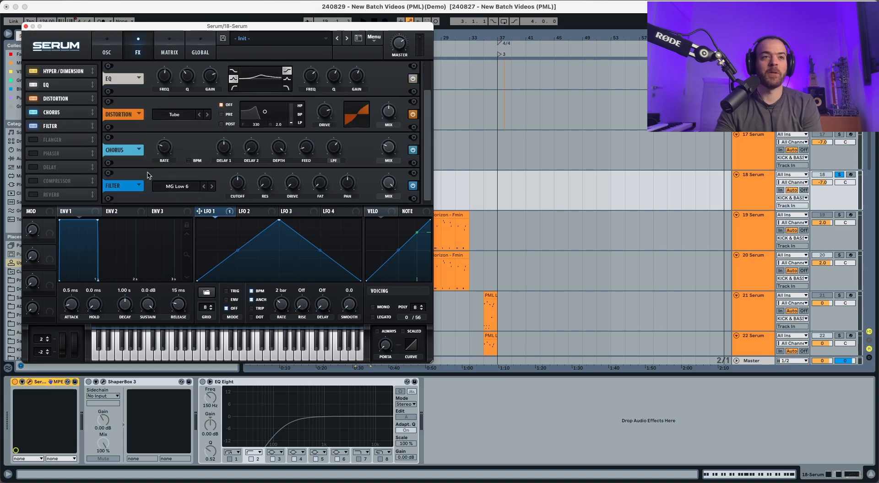
click(169, 186)
mouse_move(180, 220)
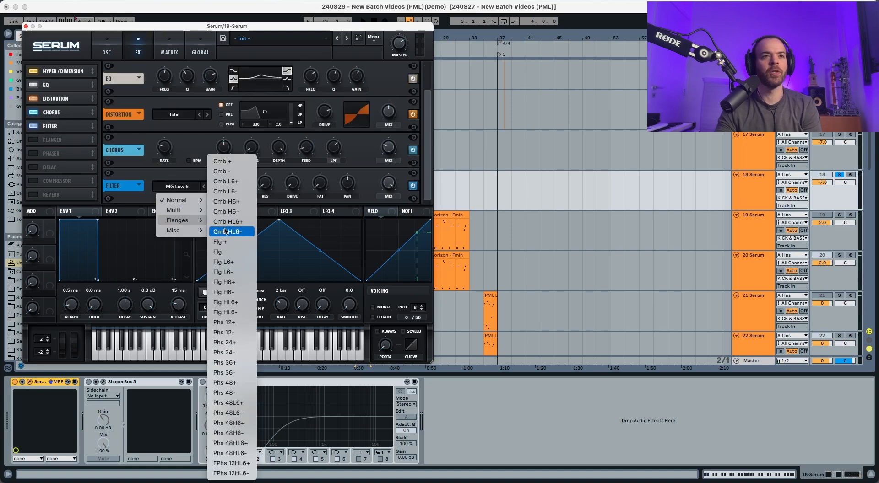
click(226, 241)
key(space)
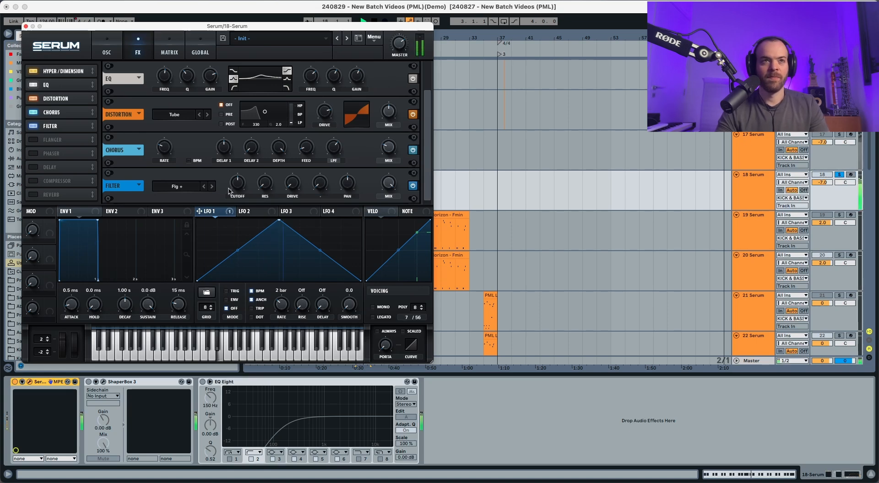
drag(239, 184, 235, 216)
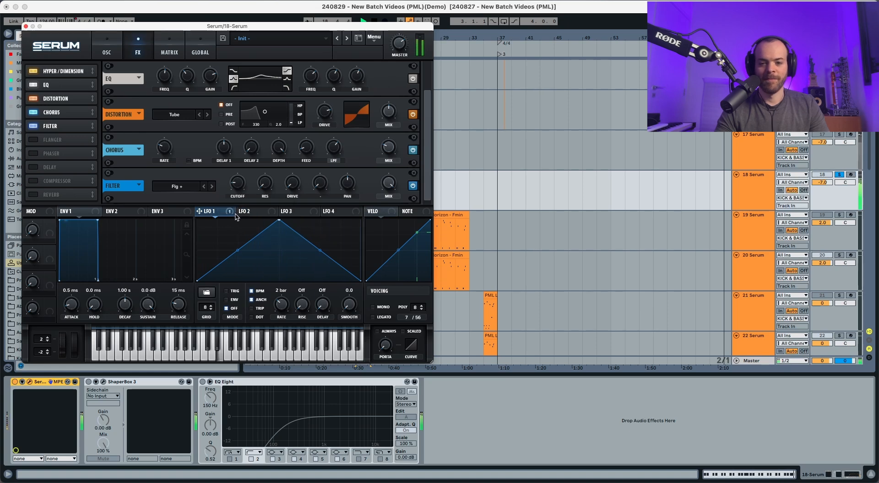
key(space)
Raise the FX filter's resonance to about 4% and increase its drive slightly while auditioning.
click(259, 189)
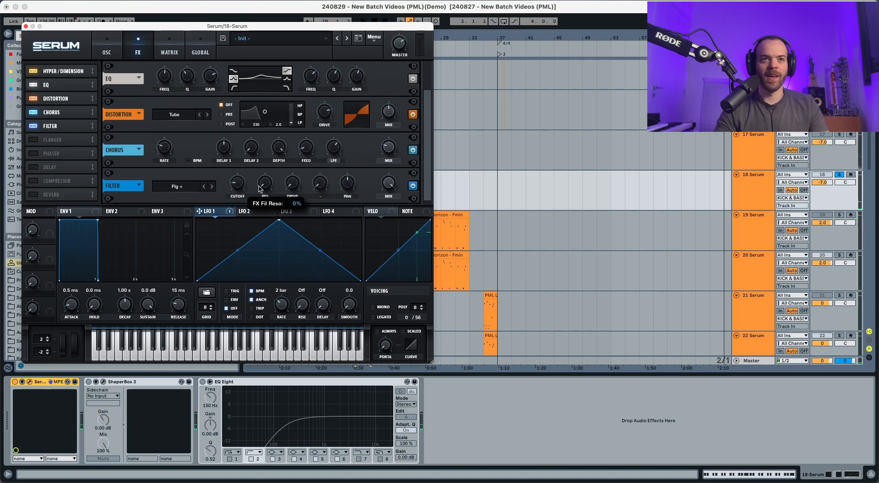
key(space)
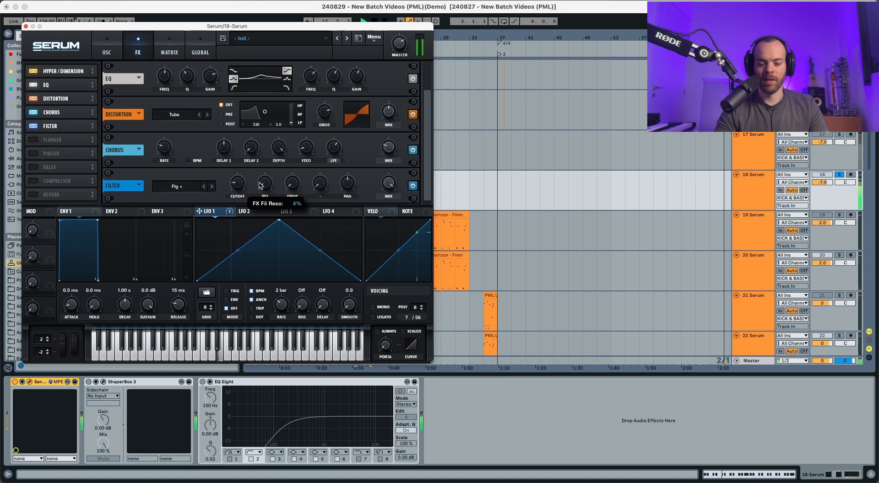
drag(259, 185, 259, 185)
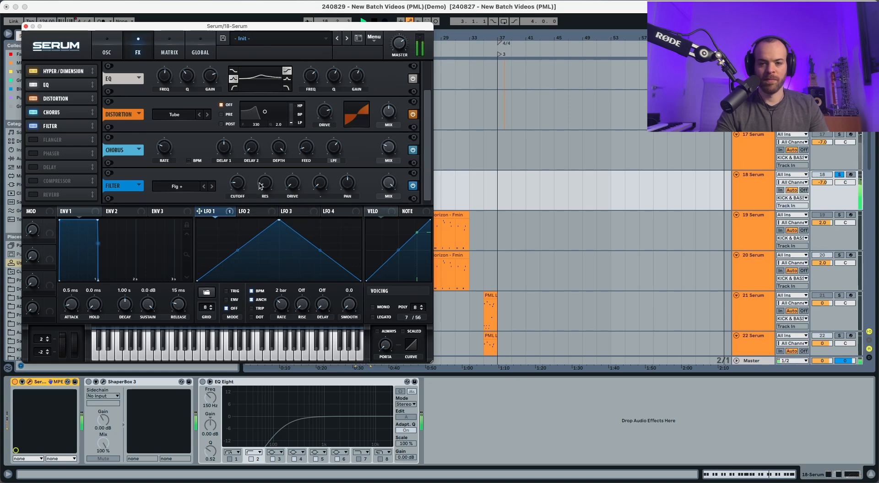
key(space)
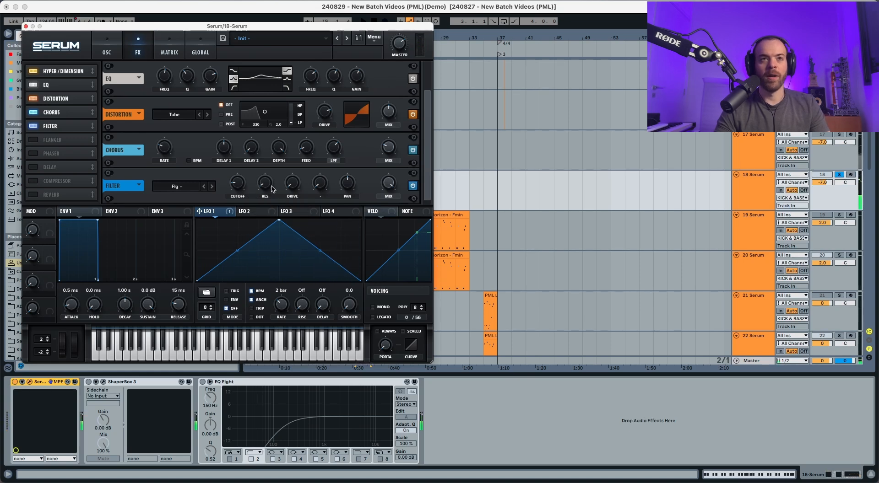
drag(296, 188, 295, 176)
key(space)
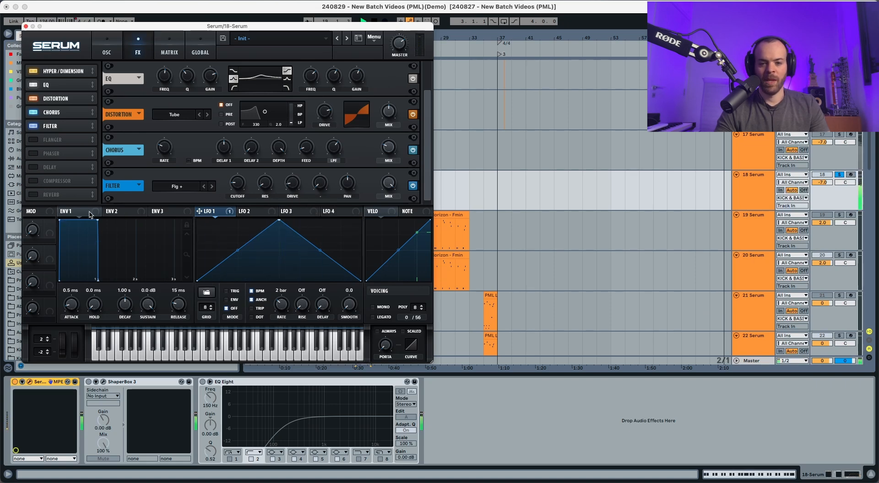
Assign LFO 1 to the FX filter's cutoff and reduce the filter mix to below 71%.
mouse_move(230, 214)
mouse_down()
mouse_move(231, 187)
mouse_move(231, 201)
mouse_up()
key(space)
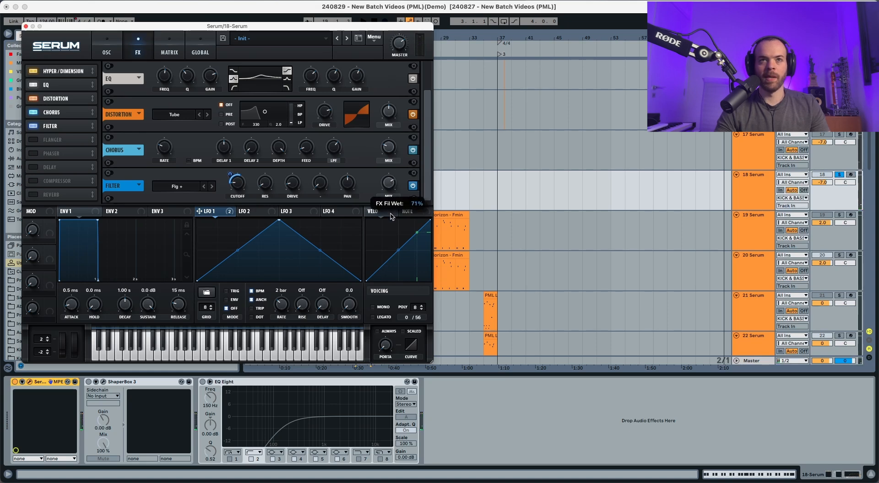
drag(391, 217, 386, 235)
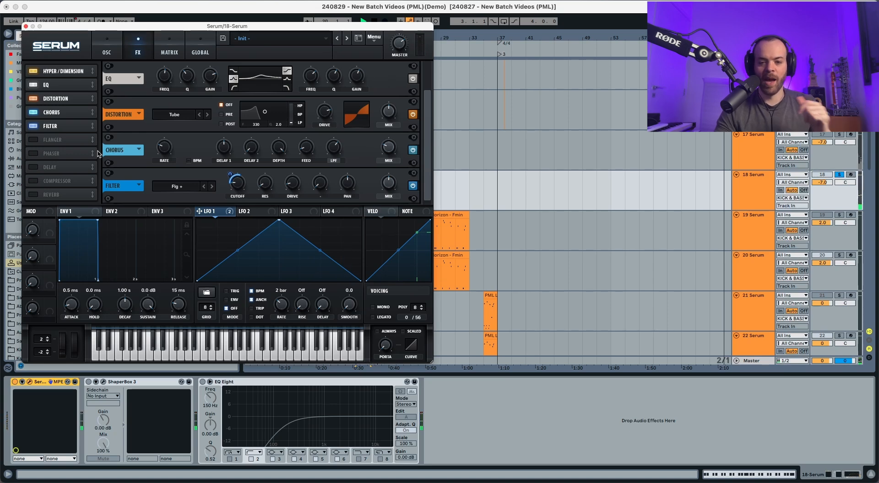
Enable the Delay directly after the FX filter, set its mix to 16%, and audition the sound.
click(48, 167)
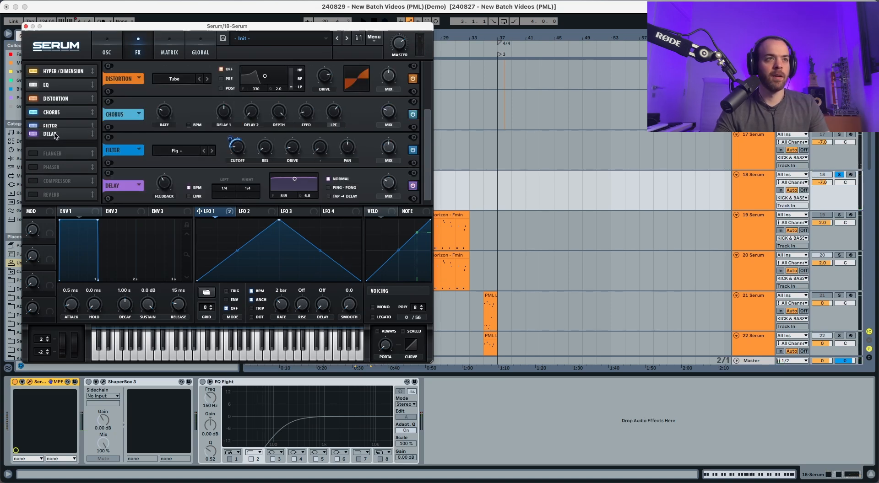
key(space)
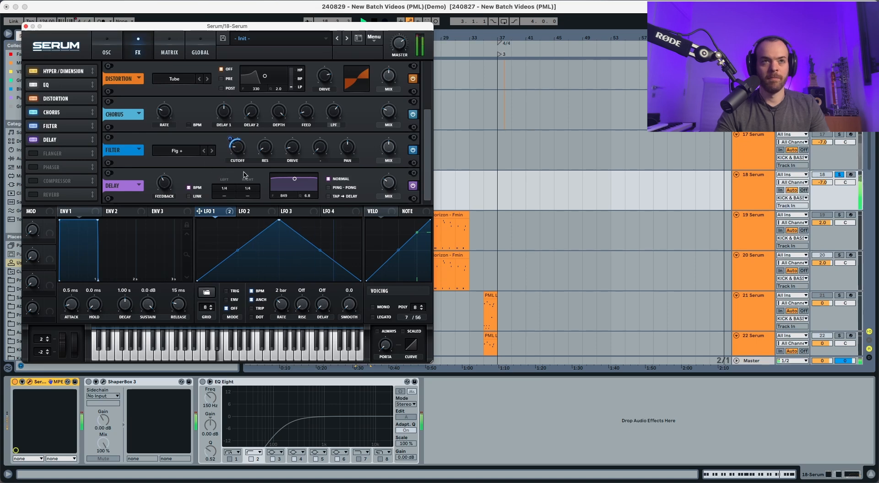
key(space)
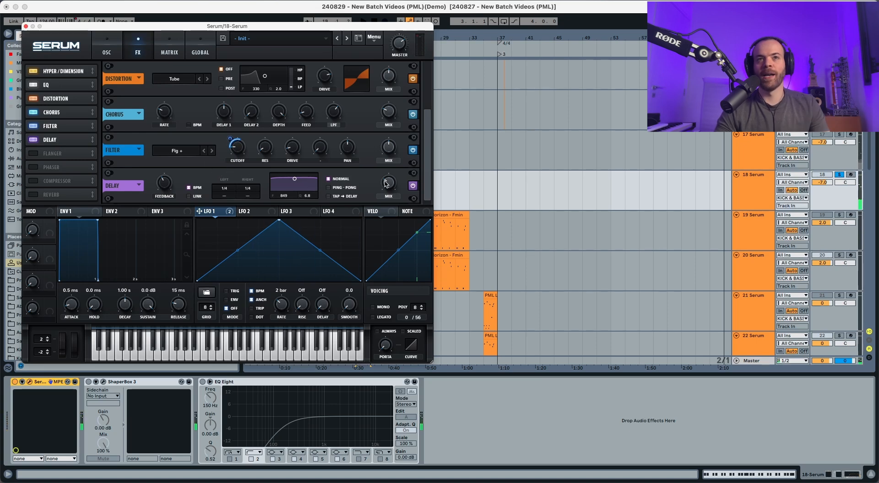
mouse_move(384, 194)
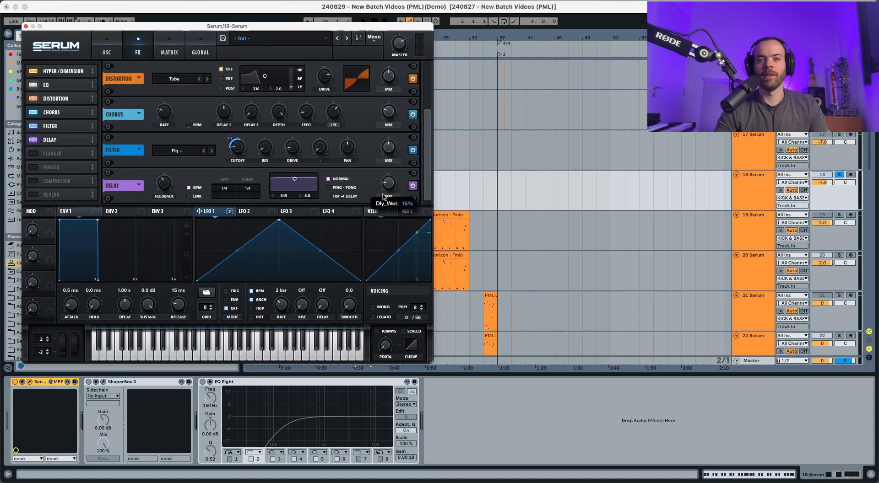
key(space)
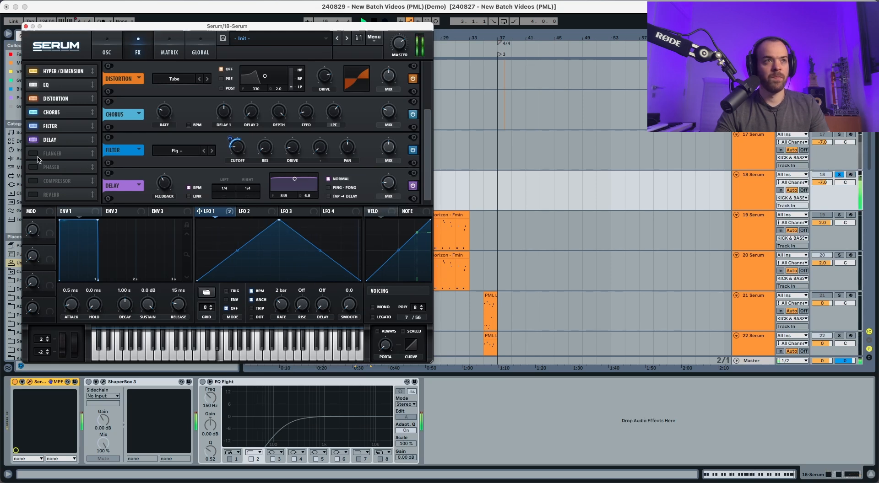
Enable the Reverb, place it directly after the Delay, and set its mix to 22% before auditioning.
click(38, 193)
drag(51, 194, 52, 154)
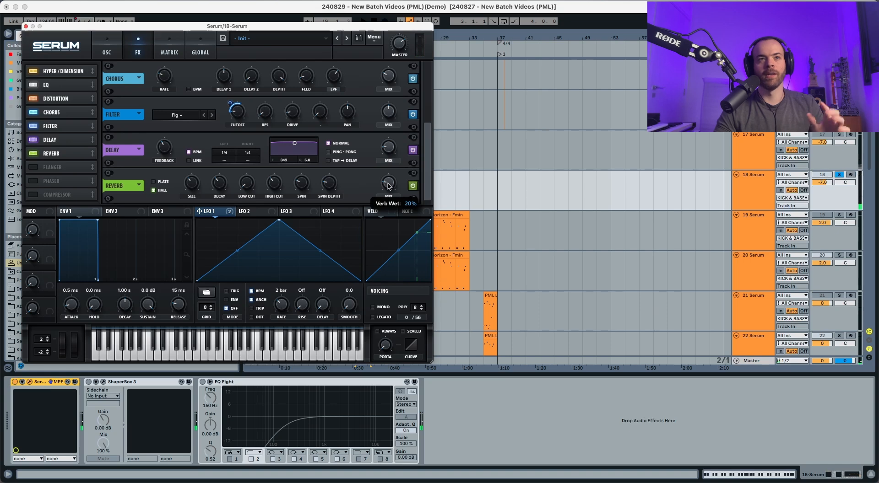
drag(388, 186, 389, 185)
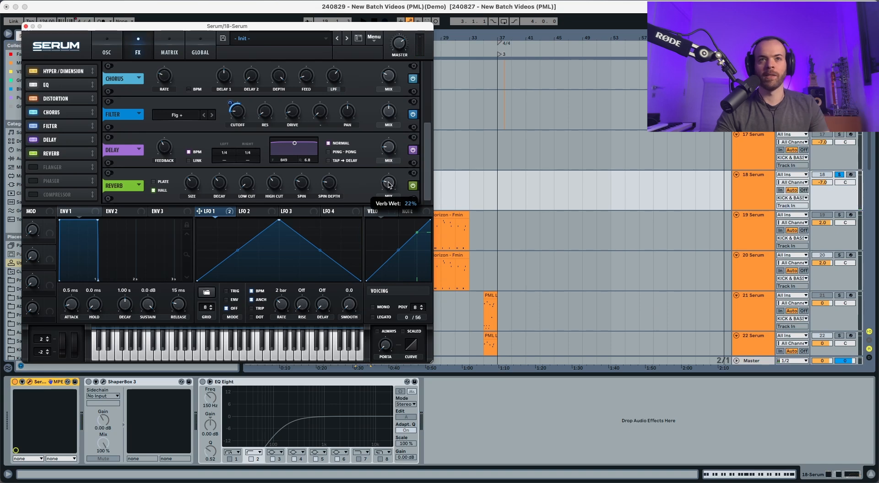
key(space)
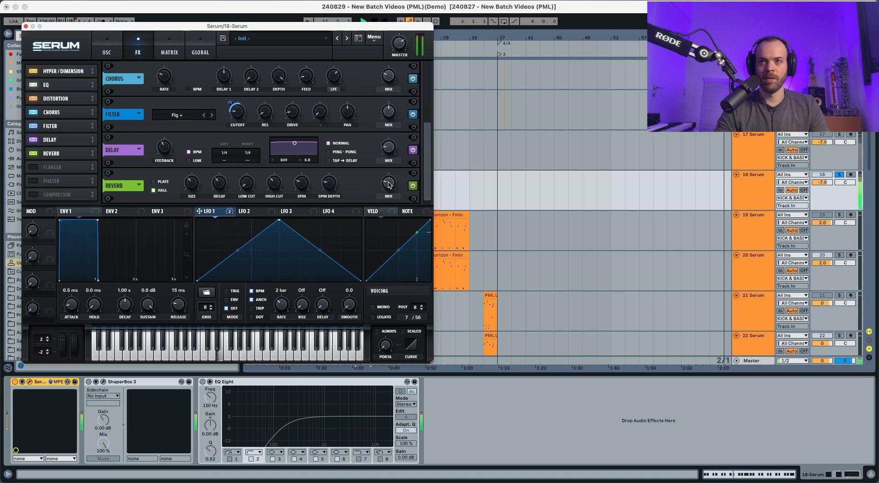
Activate ShaperBox 3 and EQ Eight on the 18 Serum track, unsolo the track, and audition it with the other tracks.
click(89, 383)
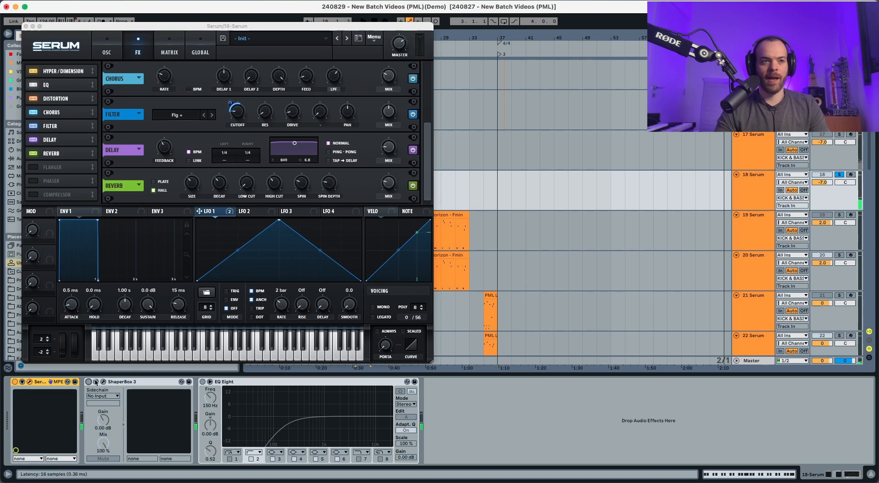
click(202, 382)
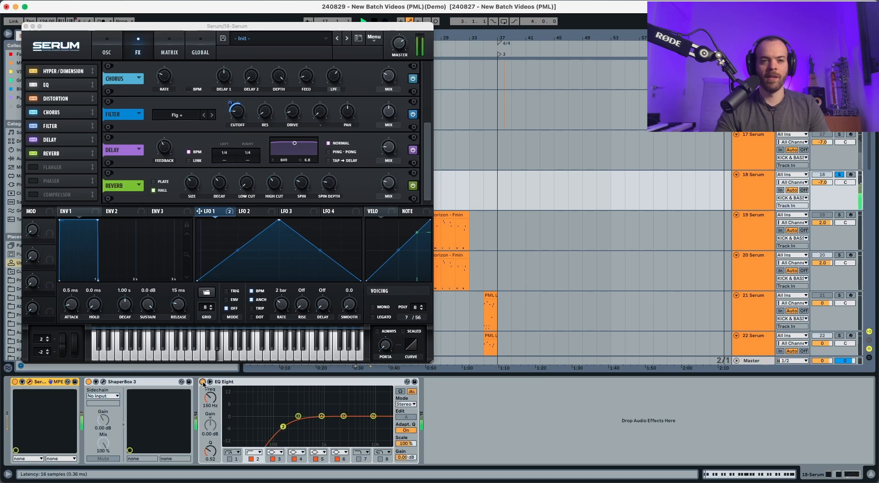
key(space)
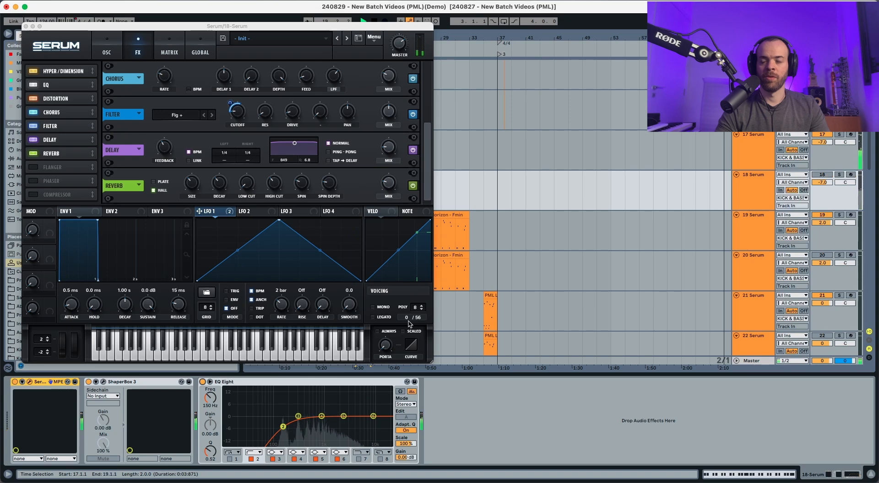
key(space)
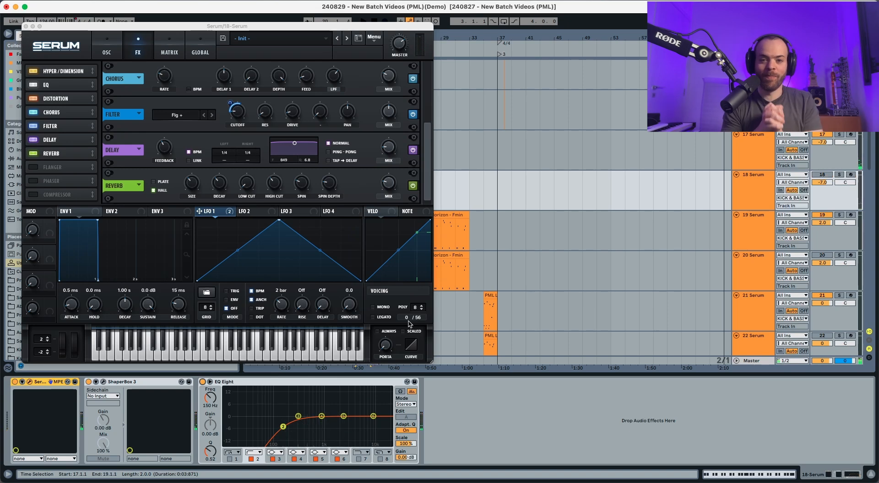